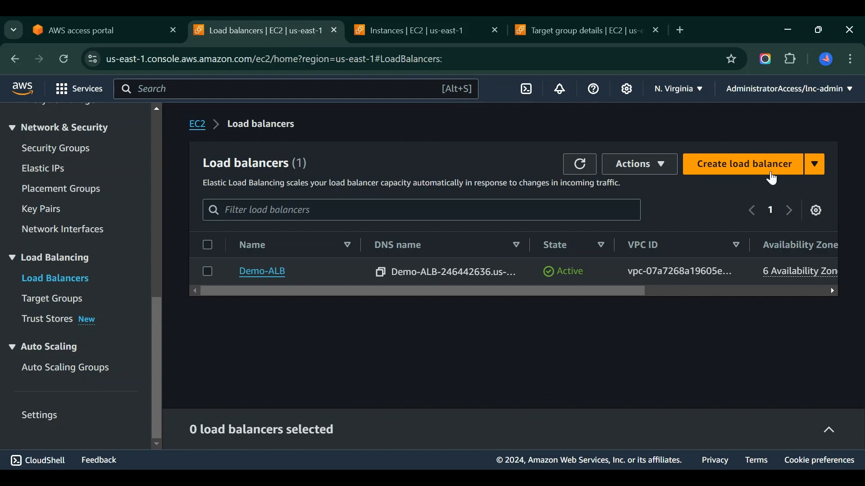
Step: Start creating a new load balancer of the Network Load Balancer type
{"action": "left_click", "coordinate": [737, 170]}
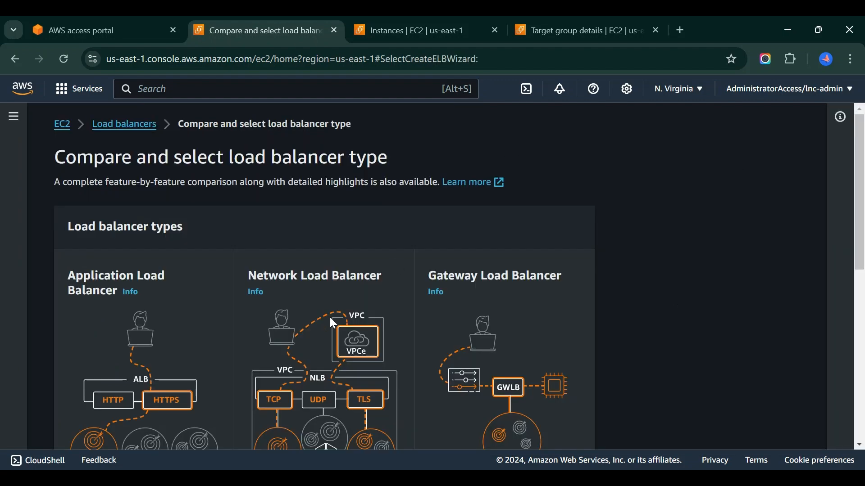
{"action": "scroll", "coordinate": [330, 318], "scroll_direction": "down", "scroll_amount": 7}
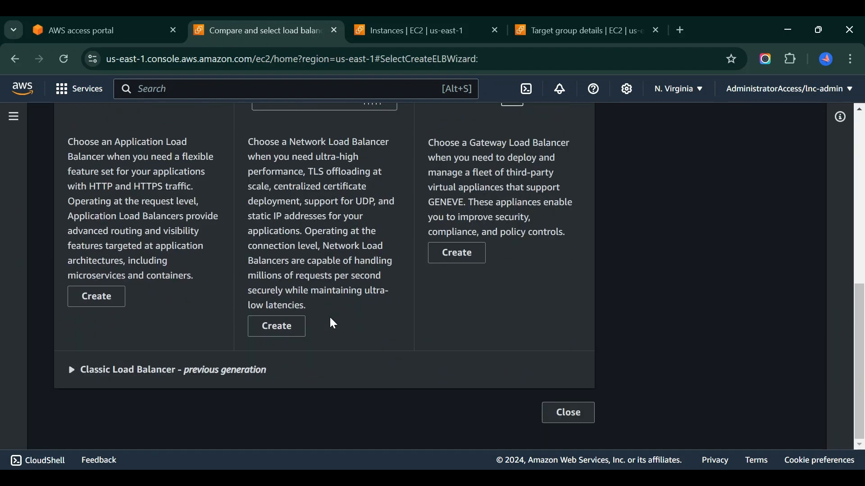
{"action": "left_click", "coordinate": [277, 326]}
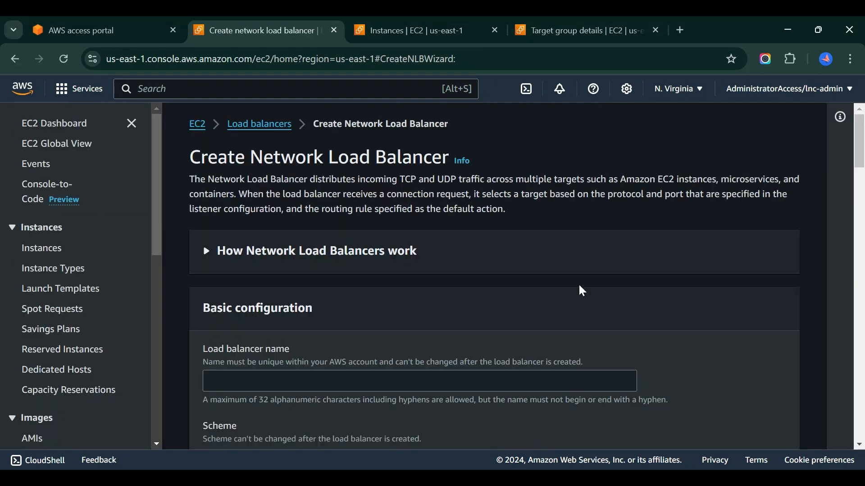
Step: Name the network load balancer demo-nlb
{"action": "scroll", "coordinate": [426, 328], "scroll_direction": "down", "scroll_amount": 4}
{"action": "left_click", "coordinate": [222, 199]}
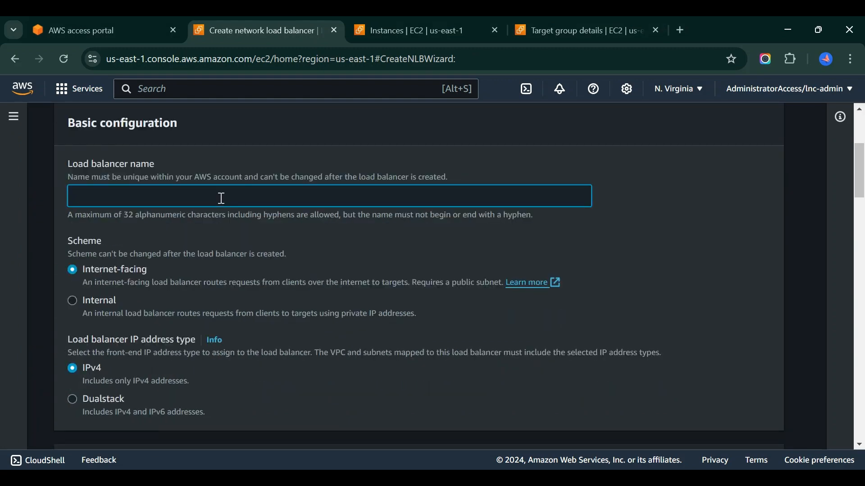
{"action": "type", "text": "demo-nlb"}
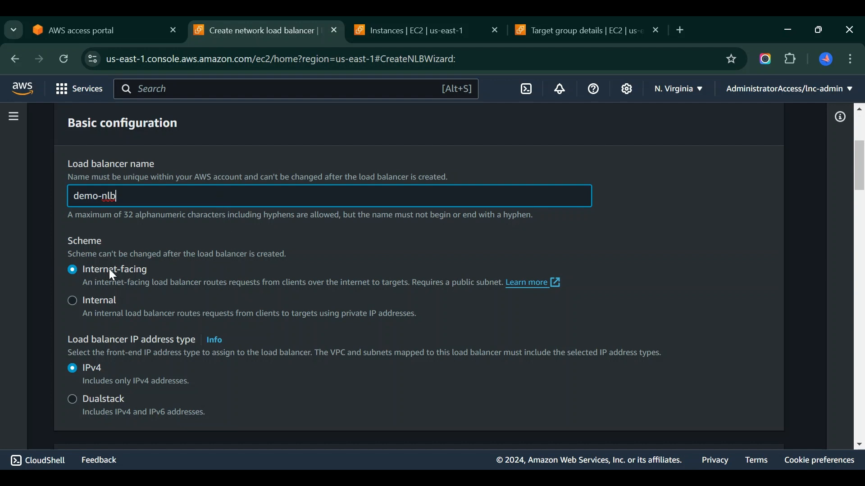
Step: Map the load balancer to all six Availability Zones, us-east-1a through us-east-1f, in the network mapping
{"action": "scroll", "coordinate": [265, 292], "scroll_direction": "down", "scroll_amount": 3}
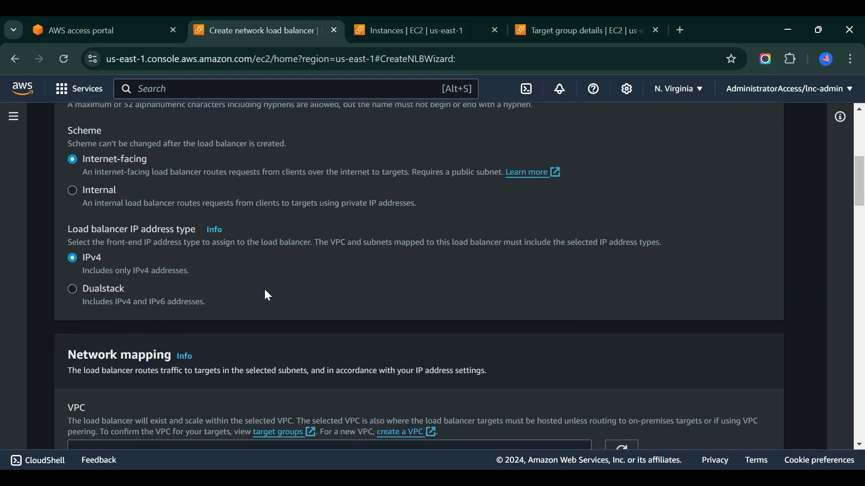
{"action": "scroll", "coordinate": [267, 294], "scroll_direction": "down", "scroll_amount": 4}
{"action": "scroll", "coordinate": [269, 295], "scroll_direction": "down", "scroll_amount": 1}
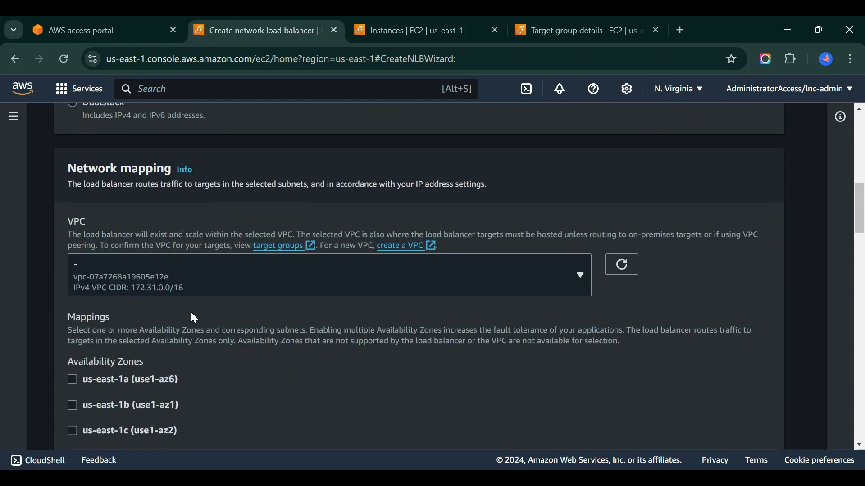
{"action": "scroll", "coordinate": [312, 317], "scroll_direction": "down", "scroll_amount": 3}
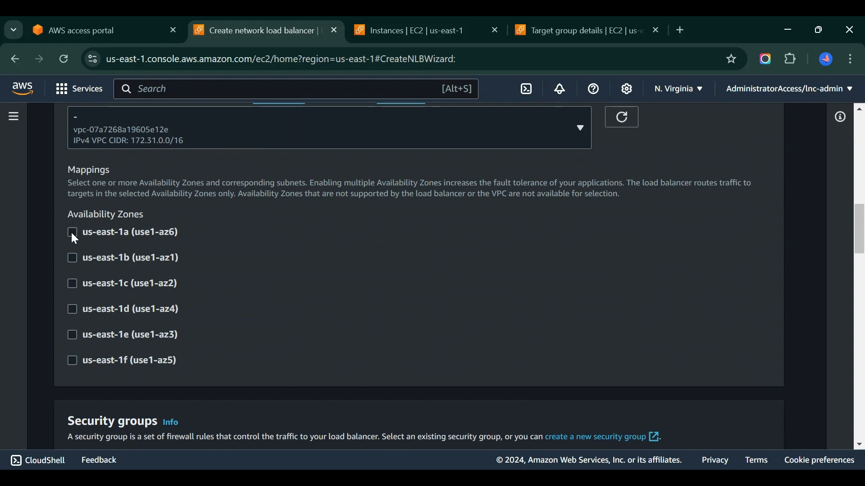
{"action": "left_click", "coordinate": [72, 232]}
{"action": "scroll", "coordinate": [98, 338], "scroll_direction": "down", "scroll_amount": 2}
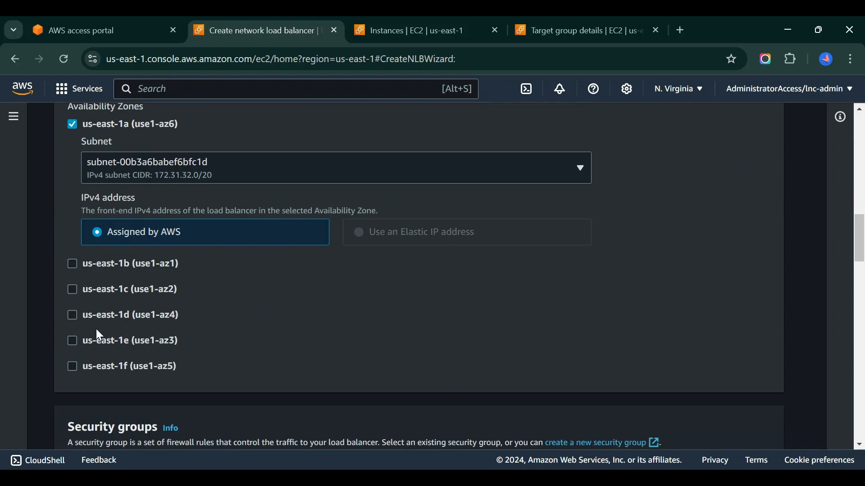
{"action": "left_click", "coordinate": [72, 264]}
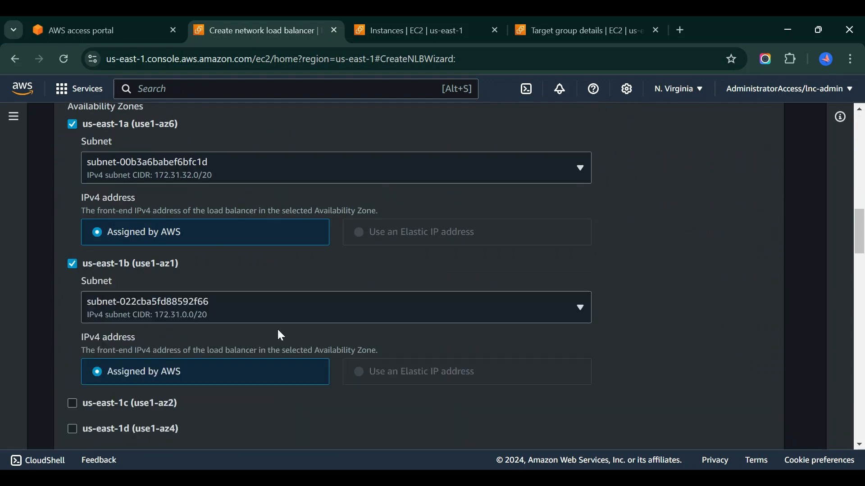
{"action": "scroll", "coordinate": [279, 332], "scroll_direction": "down", "scroll_amount": 4}
{"action": "left_click", "coordinate": [73, 192]}
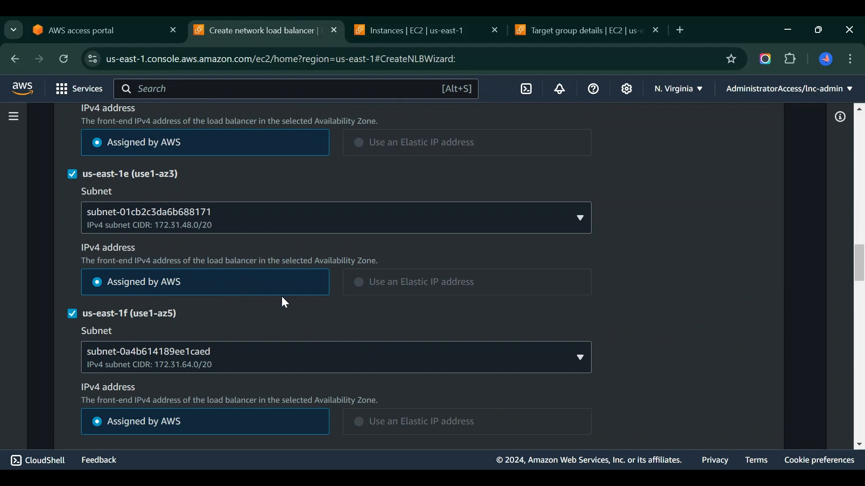
Step: Review the VPC, subnet and IPv4 address settings of the selected Availability Zones
{"action": "scroll", "coordinate": [288, 304], "scroll_direction": "up", "scroll_amount": 5}
{"action": "scroll", "coordinate": [293, 305], "scroll_direction": "up", "scroll_amount": 5}
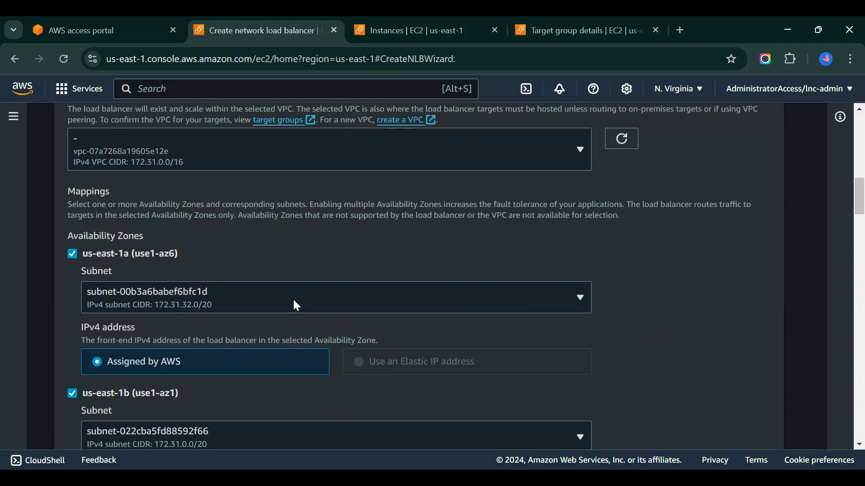
{"action": "scroll", "coordinate": [295, 304], "scroll_direction": "up", "scroll_amount": 2}
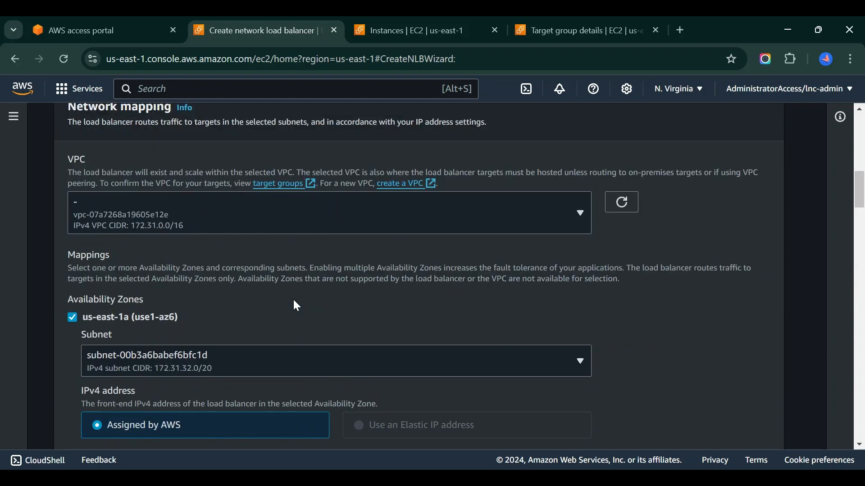
{"action": "scroll", "coordinate": [296, 306], "scroll_direction": "down", "scroll_amount": 10}
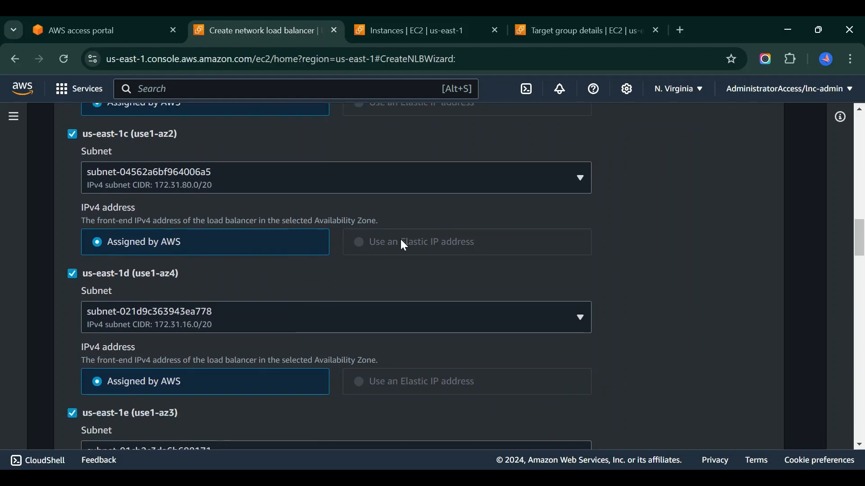
{"action": "scroll", "coordinate": [230, 292], "scroll_direction": "up", "scroll_amount": 7}
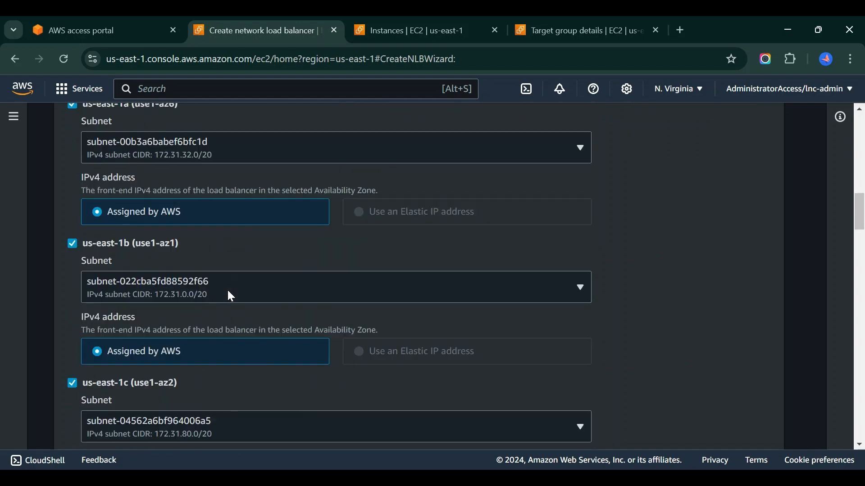
{"action": "scroll", "coordinate": [230, 294], "scroll_direction": "down", "scroll_amount": 6}
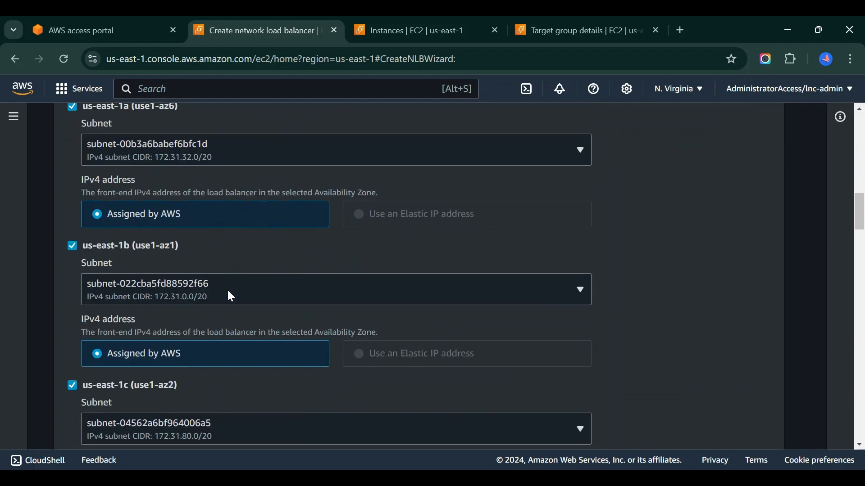
{"action": "scroll", "coordinate": [229, 300], "scroll_direction": "down", "scroll_amount": 7}
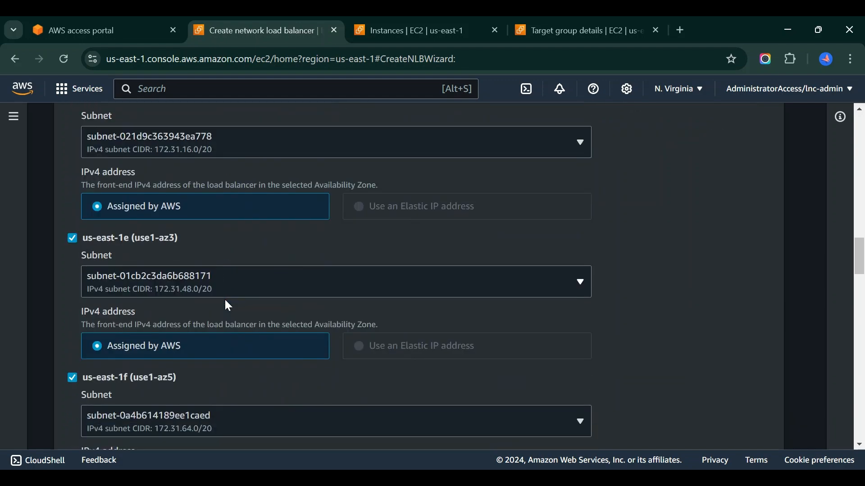
Step: Remove the default security group from the load balancer and open the form for creating a new security group
{"action": "scroll", "coordinate": [229, 306], "scroll_direction": "down", "scroll_amount": 5}
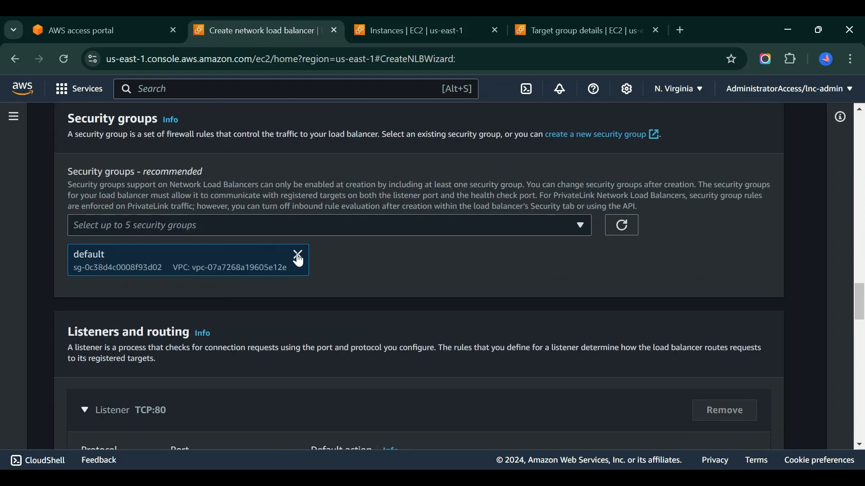
{"action": "left_click", "coordinate": [298, 255]}
{"action": "left_click", "coordinate": [420, 230]}
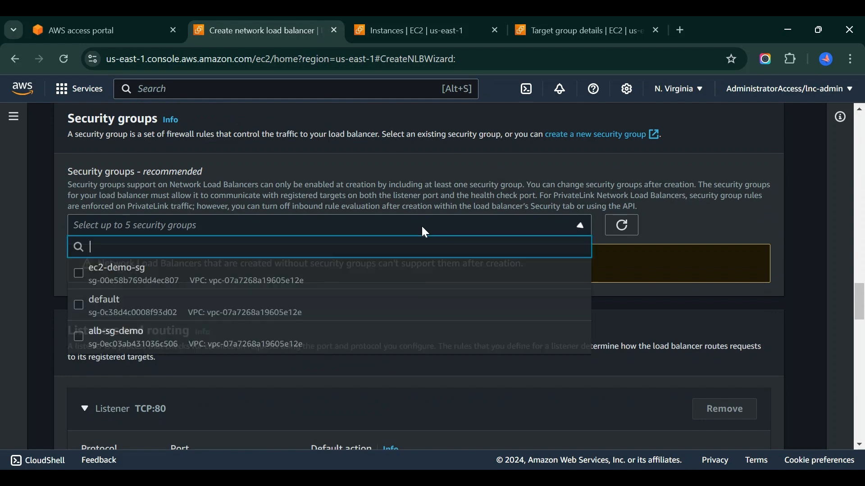
{"action": "left_click", "coordinate": [413, 165]}
{"action": "left_click", "coordinate": [563, 135]}
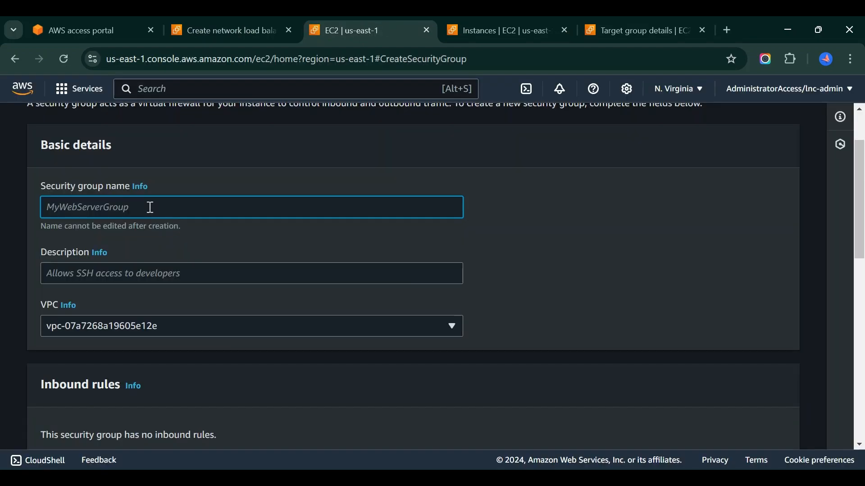
Step: Enter nlb-demo-sg as both the name and the description of the new security group
{"action": "type", "text": "nlb-"}
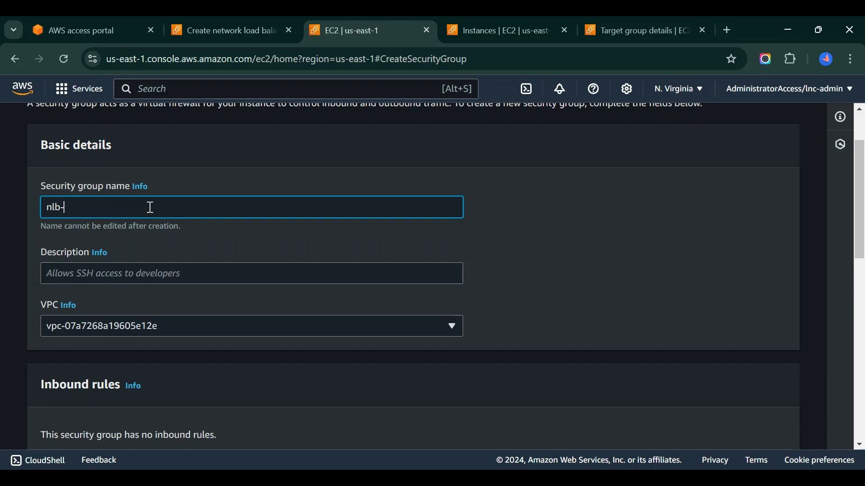
{"action": "type", "text": "demo-sg"}
{"action": "left_click_drag", "start_coordinate": [104, 207], "coordinate": [27, 220]}
{"action": "key", "text": "ctrl+c"}
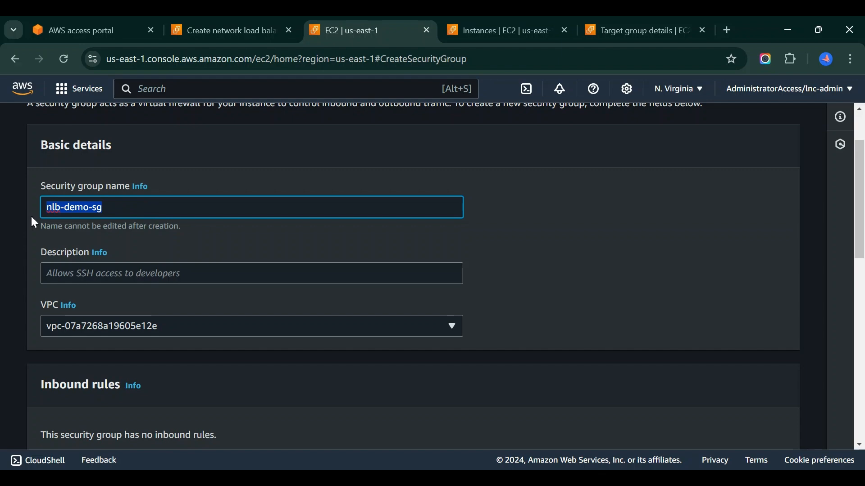
{"action": "left_click", "coordinate": [96, 271]}
{"action": "key", "text": "ctrl+v"}
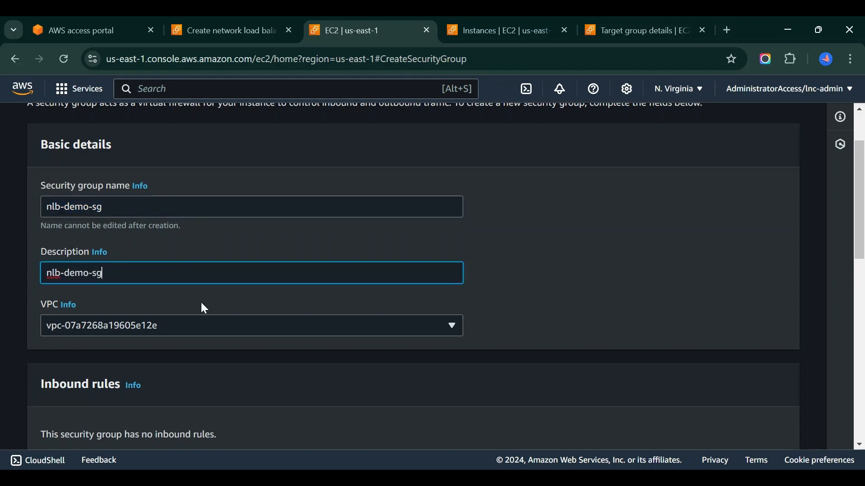
Step: Add an inbound HTTP rule with source Anywhere-IPv4 and create the security group
{"action": "scroll", "coordinate": [201, 301], "scroll_direction": "down", "scroll_amount": 4}
{"action": "scroll", "coordinate": [201, 304], "scroll_direction": "down", "scroll_amount": 2}
{"action": "scroll", "coordinate": [201, 305], "scroll_direction": "up", "scroll_amount": 2}
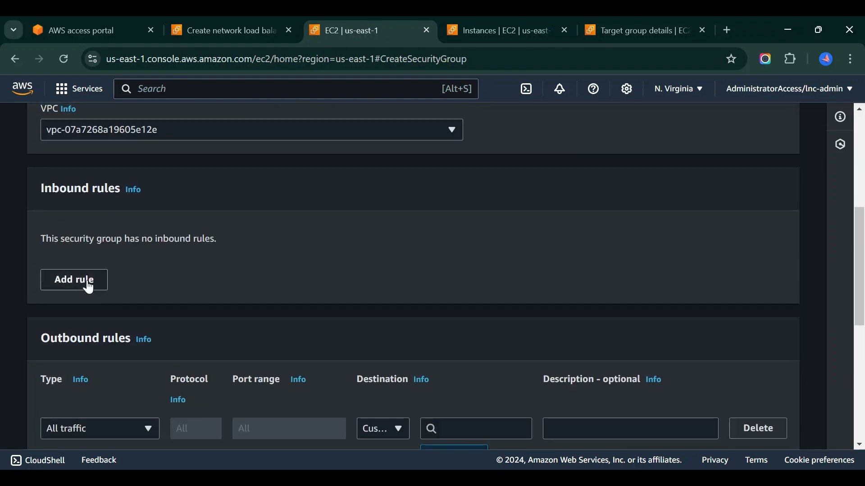
{"action": "left_click", "coordinate": [87, 283]}
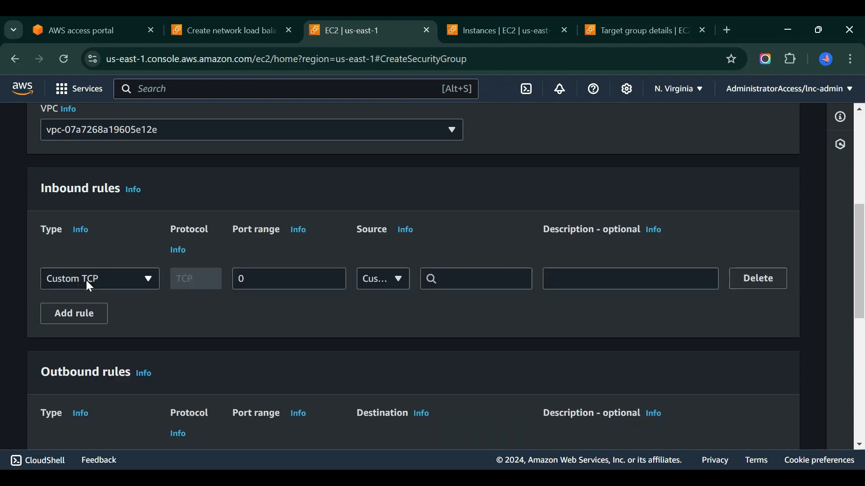
{"action": "left_click", "coordinate": [133, 283]}
{"action": "type", "text": "http"}
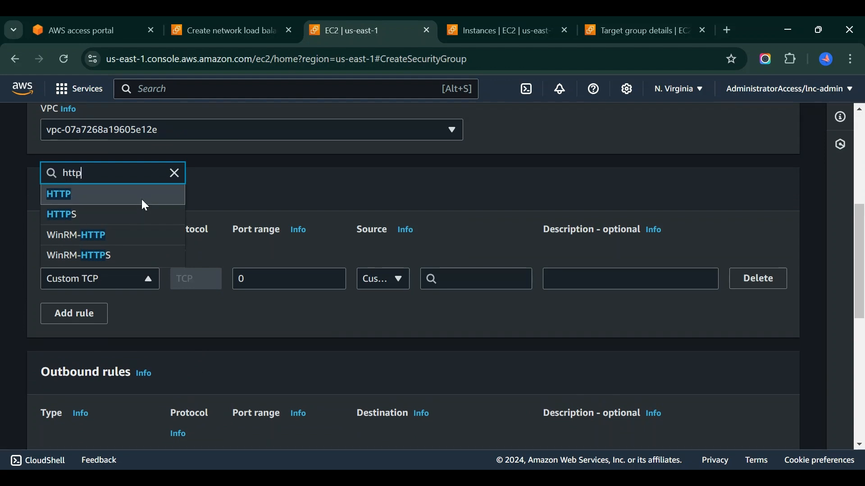
{"action": "left_click", "coordinate": [142, 201]}
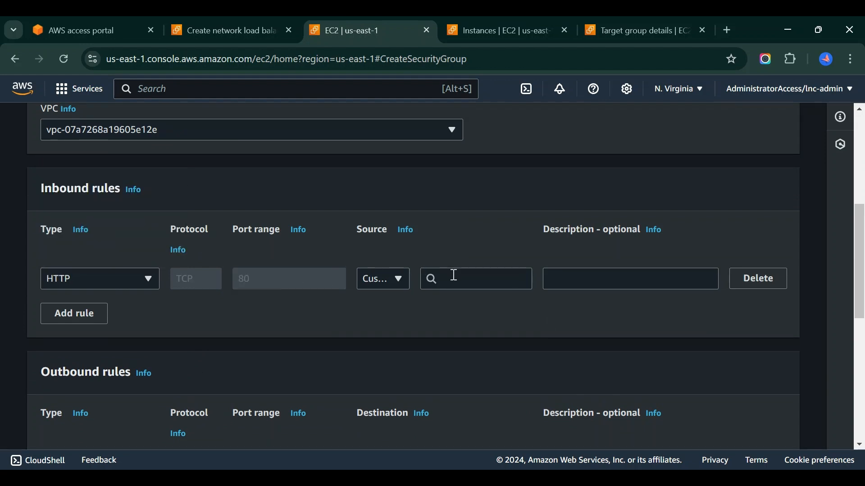
{"action": "left_click", "coordinate": [389, 280]}
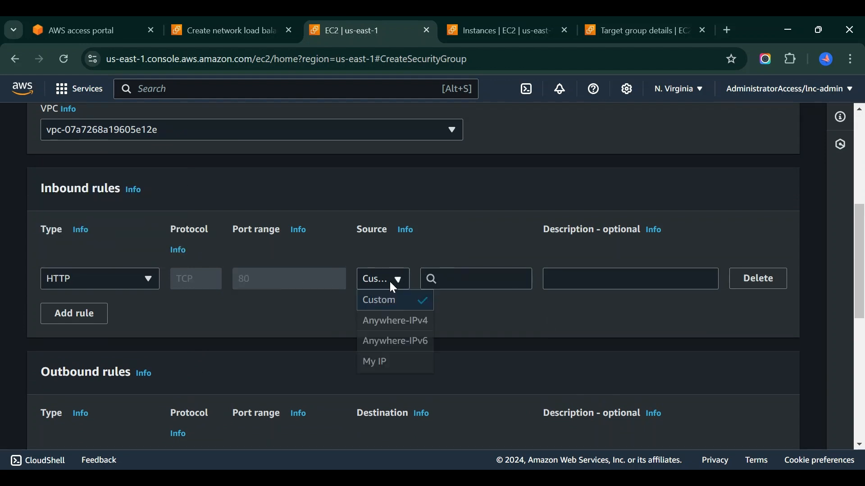
{"action": "left_click", "coordinate": [390, 322]}
{"action": "scroll", "coordinate": [576, 335], "scroll_direction": "down", "scroll_amount": 10}
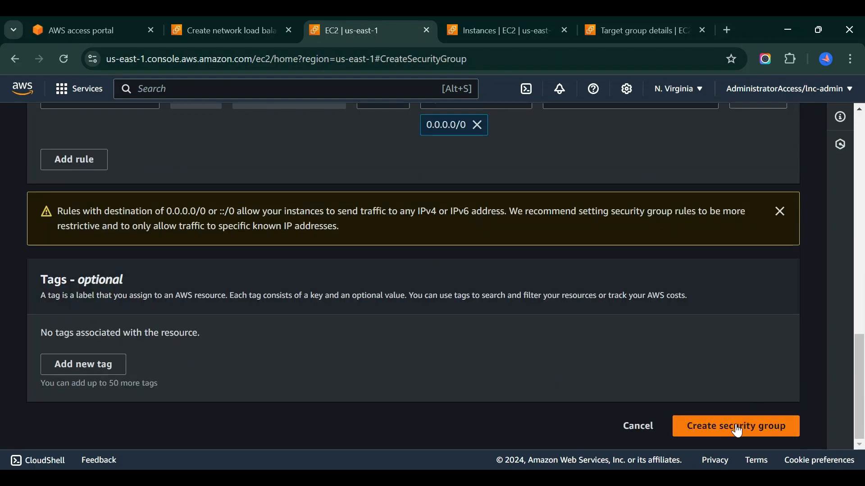
{"action": "left_click", "coordinate": [739, 431]}
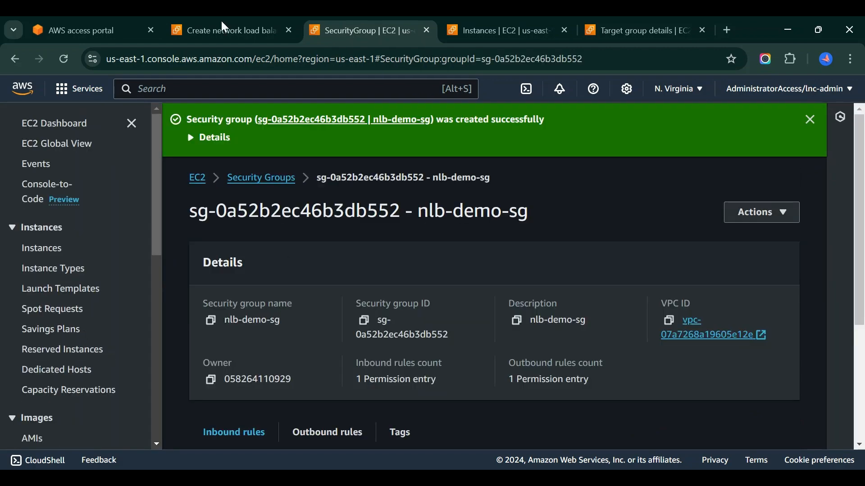
Step: Return to the load balancer form, refresh its security group list and replace the default group with nlb-demo-sg
{"action": "left_click", "coordinate": [224, 27]}
{"action": "left_click", "coordinate": [342, 230]}
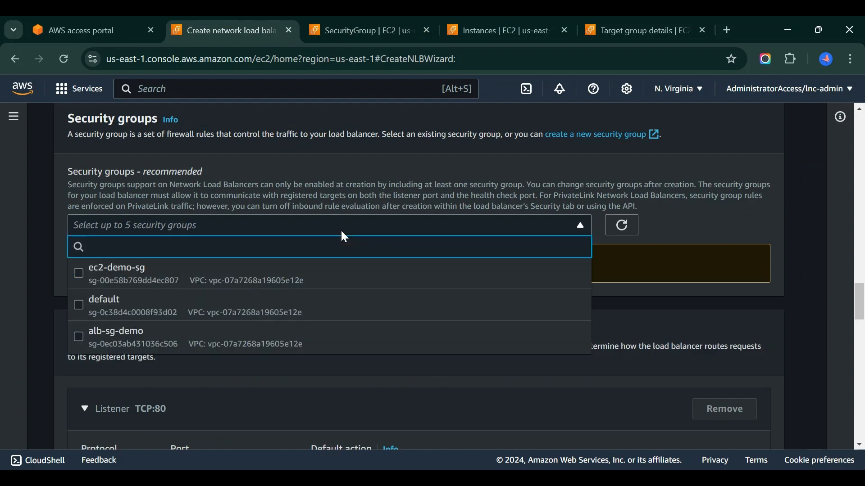
{"action": "left_click", "coordinate": [622, 225]}
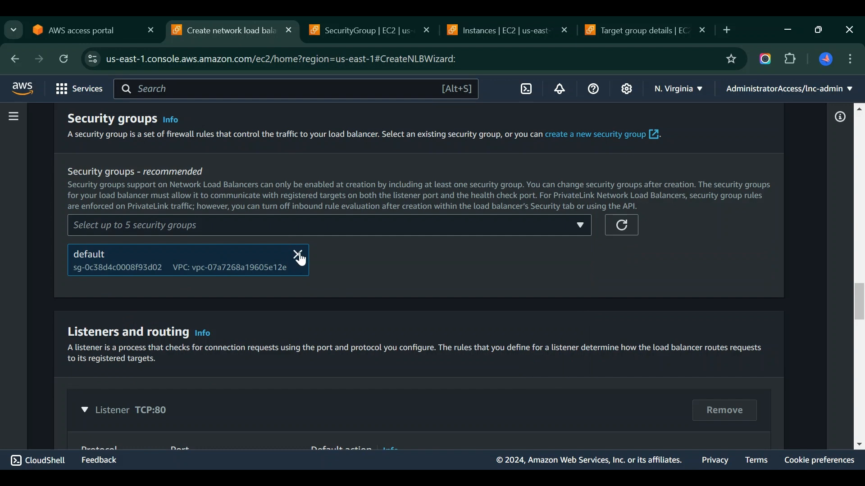
{"action": "left_click", "coordinate": [188, 225]}
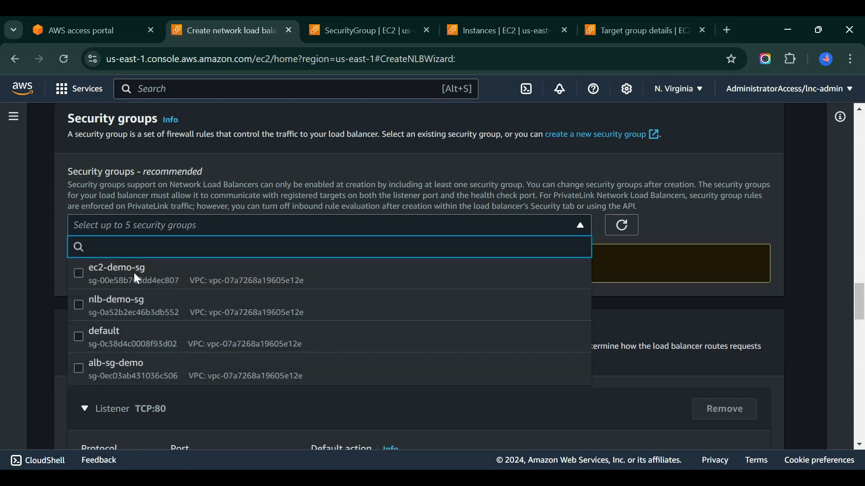
{"action": "left_click", "coordinate": [87, 309]}
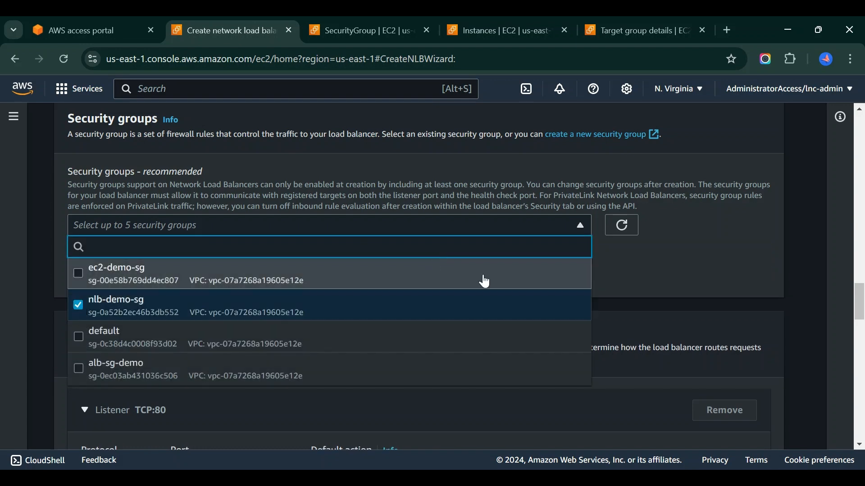
{"action": "left_click", "coordinate": [297, 309]}
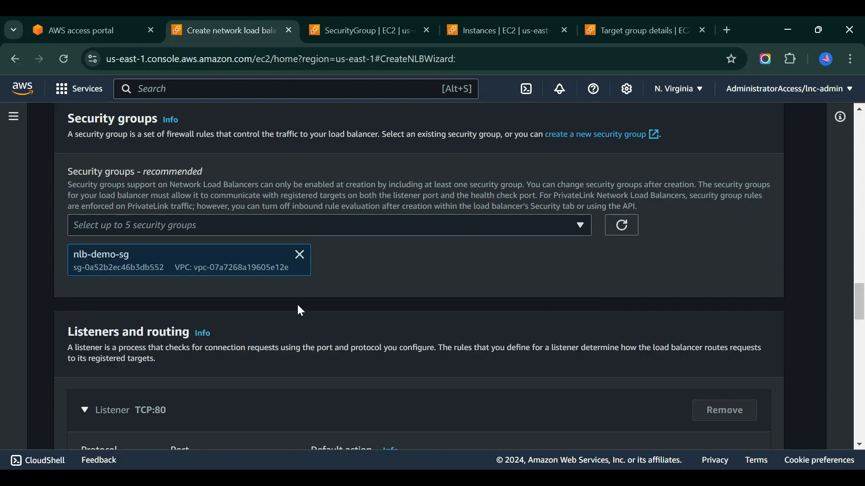
Step: Open the form for creating a target group for the TCP:80 listener and name the new group nlb-tg
{"action": "scroll", "coordinate": [301, 310], "scroll_direction": "down", "scroll_amount": 3}
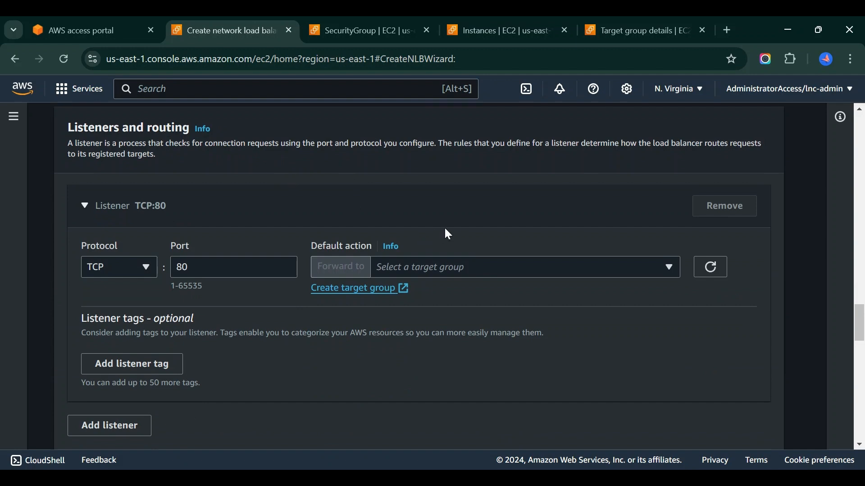
{"action": "left_click", "coordinate": [355, 297]}
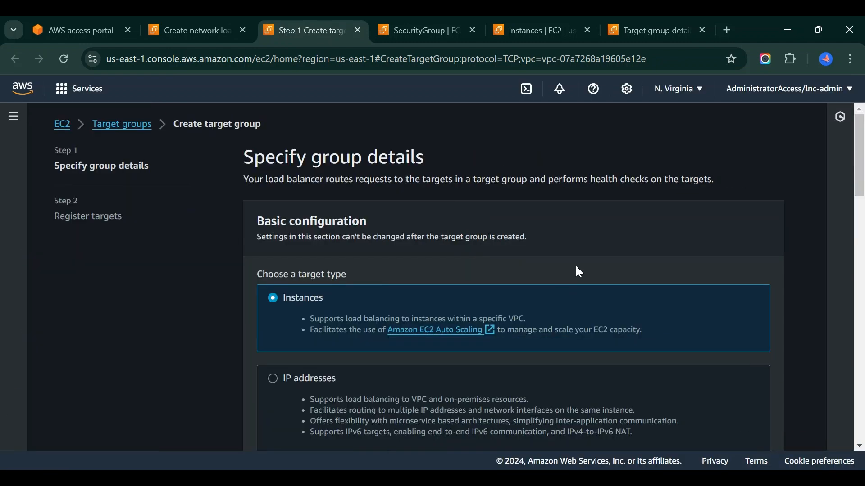
{"action": "scroll", "coordinate": [576, 268], "scroll_direction": "down", "scroll_amount": 3}
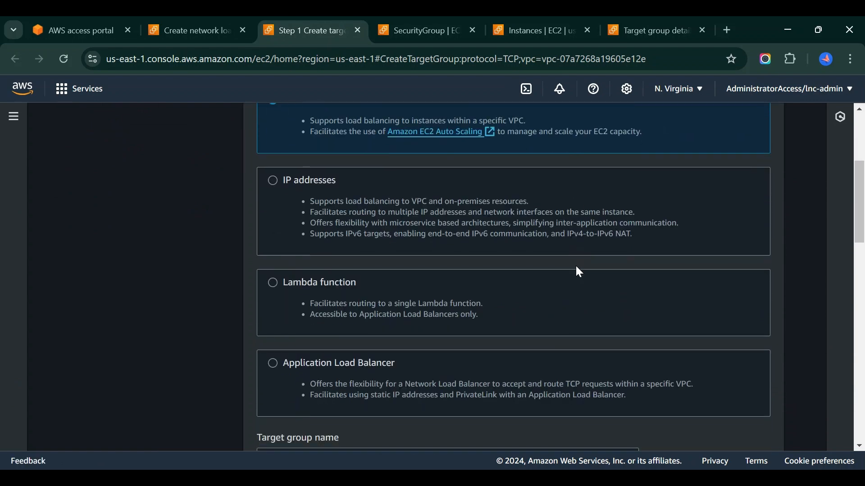
{"action": "scroll", "coordinate": [577, 267], "scroll_direction": "down", "scroll_amount": 4}
{"action": "scroll", "coordinate": [576, 267], "scroll_direction": "down", "scroll_amount": 1}
{"action": "left_click", "coordinate": [324, 229]}
{"action": "type", "text": "nlb-"}
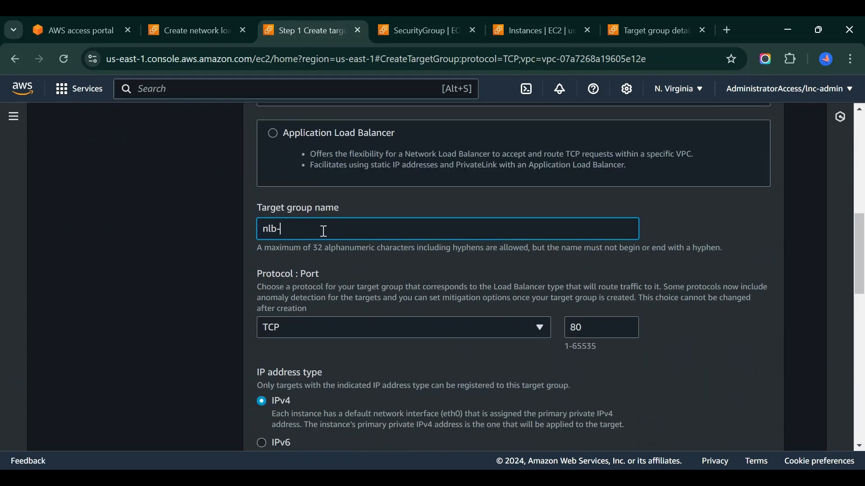
{"action": "type", "text": "tg"}
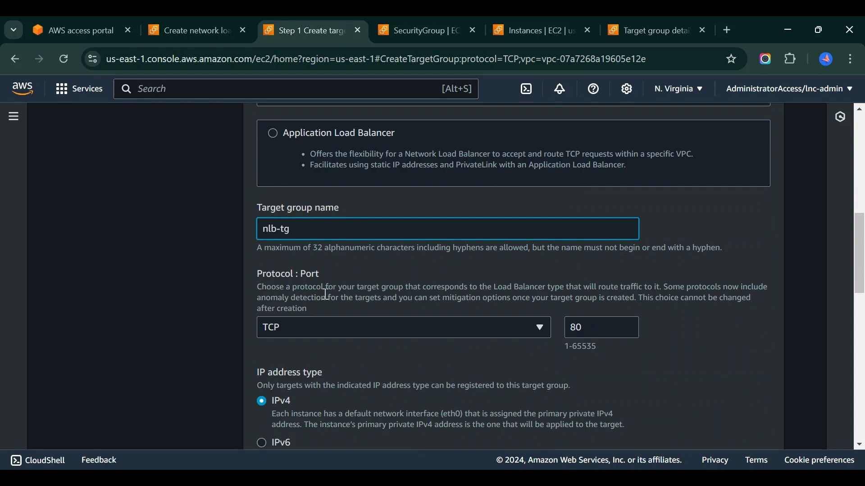
Step: Choose TCP as the protocol of the nlb-tg target group, keeping port 80
{"action": "scroll", "coordinate": [327, 294], "scroll_direction": "down", "scroll_amount": 2}
{"action": "left_click", "coordinate": [315, 233]}
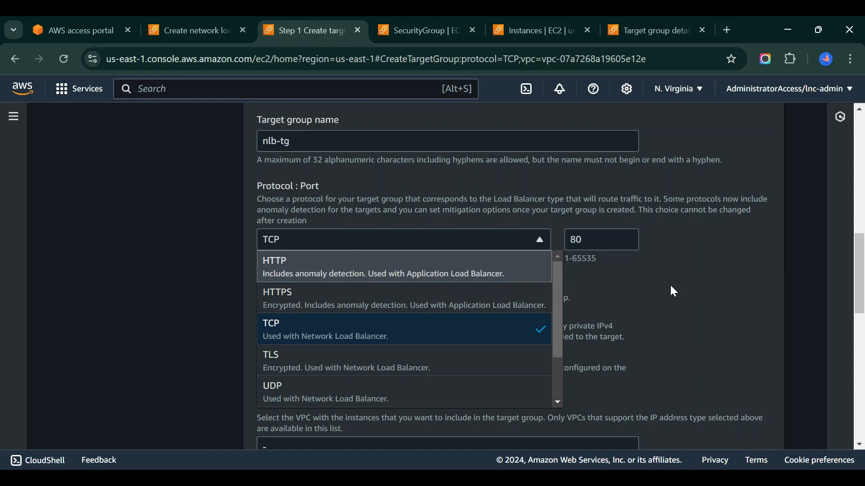
{"action": "left_click", "coordinate": [421, 336]}
{"action": "scroll", "coordinate": [624, 313], "scroll_direction": "down", "scroll_amount": 3}
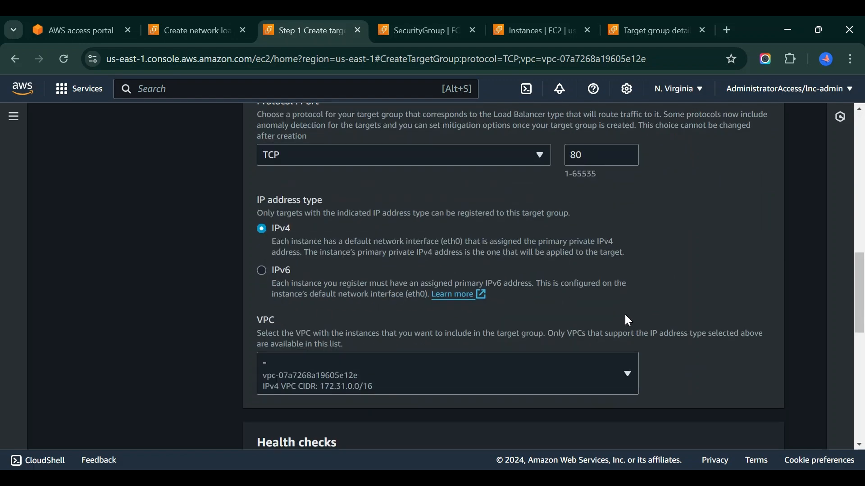
Step: Keep HTTP as the health check protocol with path / and proceed to registering targets
{"action": "scroll", "coordinate": [336, 293], "scroll_direction": "down", "scroll_amount": 5}
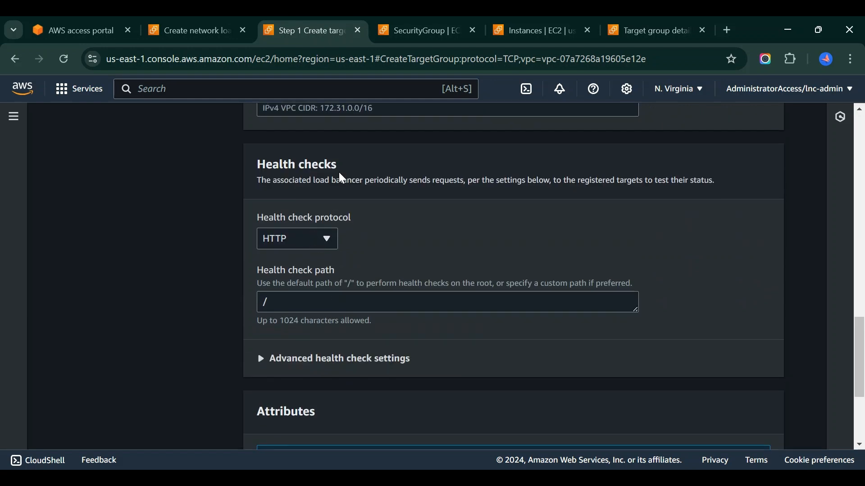
{"action": "left_click", "coordinate": [318, 244]}
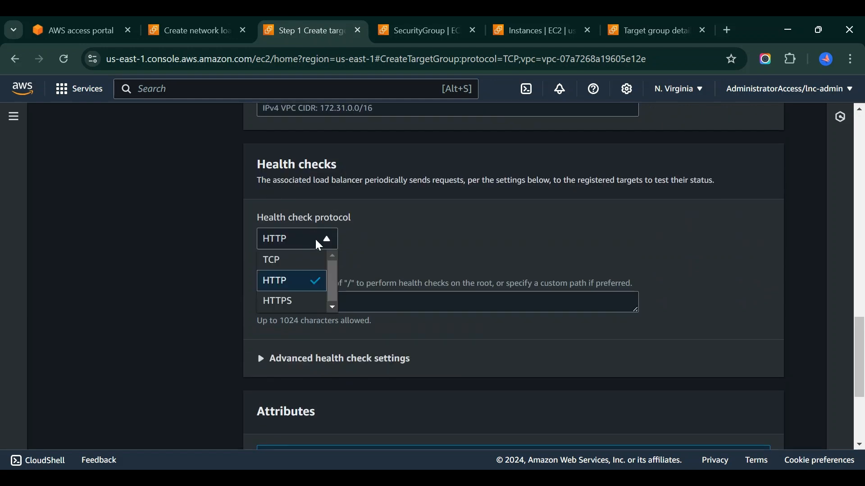
{"action": "left_click", "coordinate": [406, 239]}
{"action": "scroll", "coordinate": [406, 282], "scroll_direction": "down", "scroll_amount": 3}
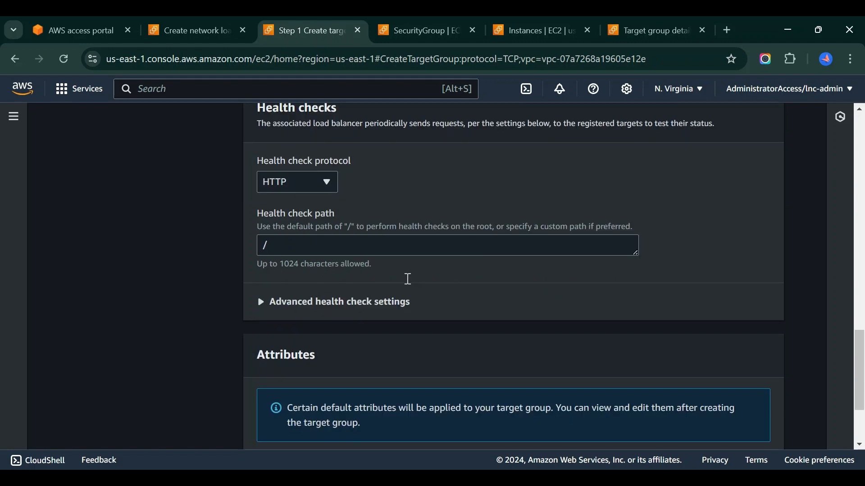
{"action": "scroll", "coordinate": [411, 199], "scroll_direction": "up", "scroll_amount": 2}
{"action": "scroll", "coordinate": [411, 198], "scroll_direction": "down", "scroll_amount": 3}
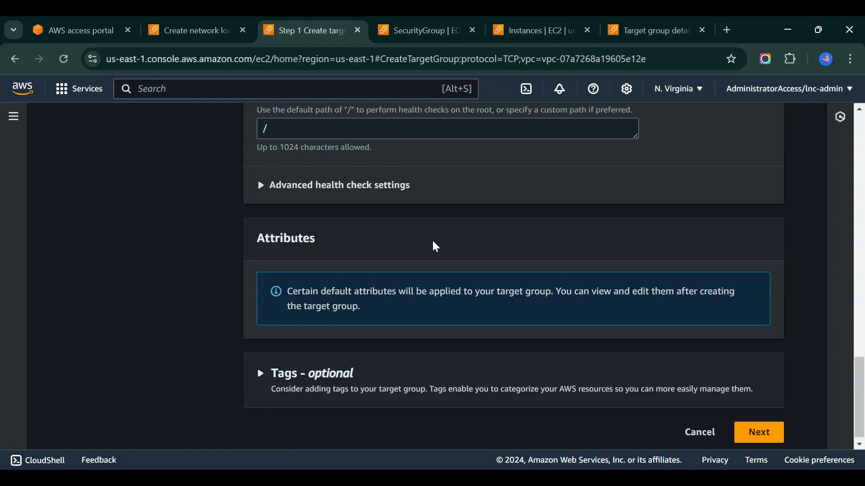
{"action": "scroll", "coordinate": [431, 246], "scroll_direction": "down", "scroll_amount": 1}
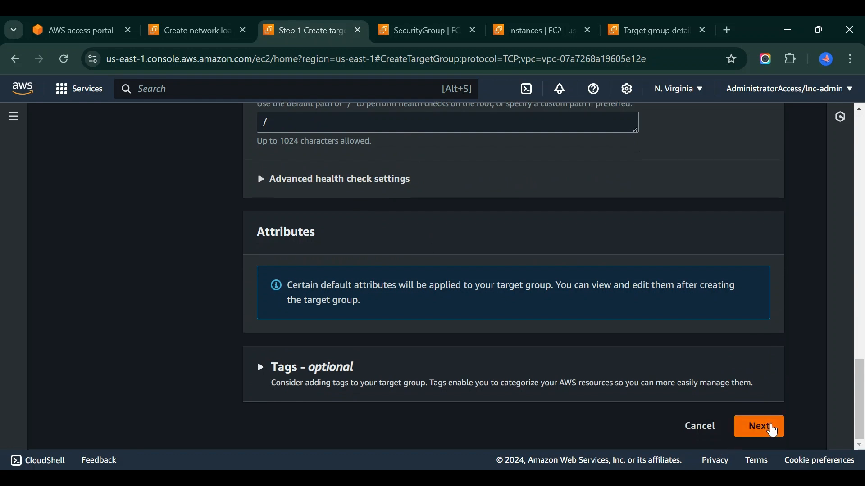
{"action": "left_click", "coordinate": [759, 420]}
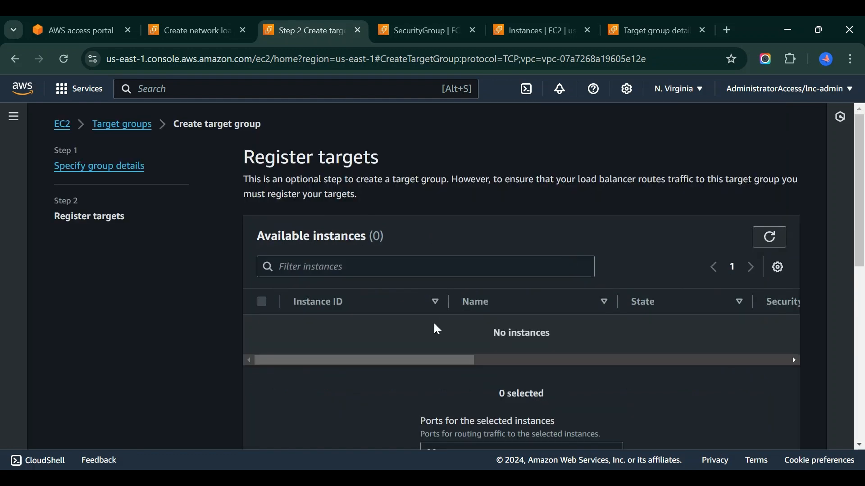
Step: Switch to the EC2 instances list, start my-1st-instance and my-2nd-instance, and refresh the list
{"action": "scroll", "coordinate": [569, 339], "scroll_direction": "down", "scroll_amount": 2}
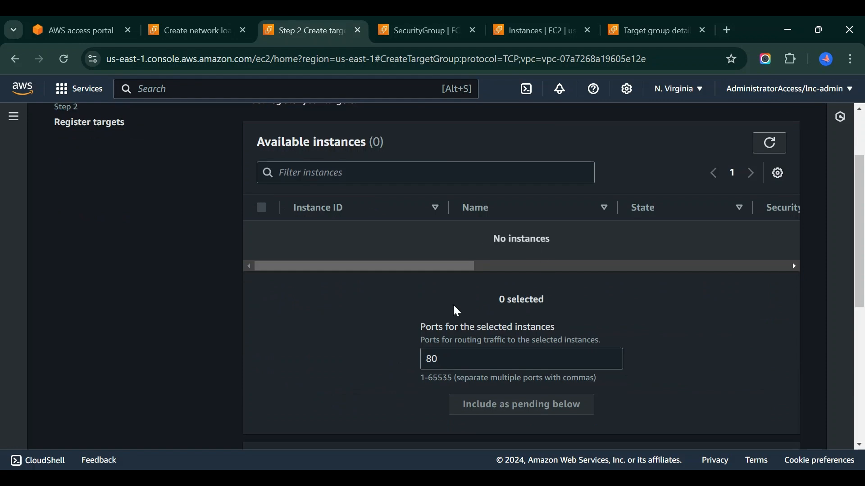
{"action": "scroll", "coordinate": [455, 309], "scroll_direction": "up", "scroll_amount": 2}
{"action": "left_click", "coordinate": [517, 23]}
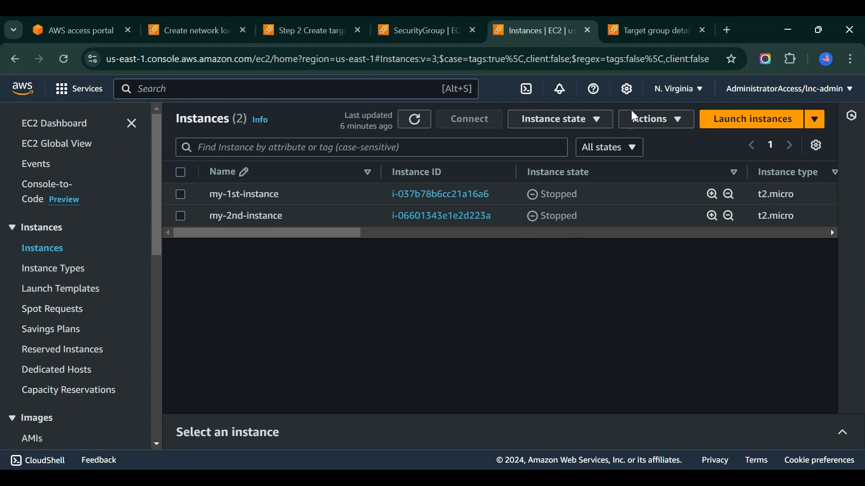
{"action": "left_click", "coordinate": [567, 129]}
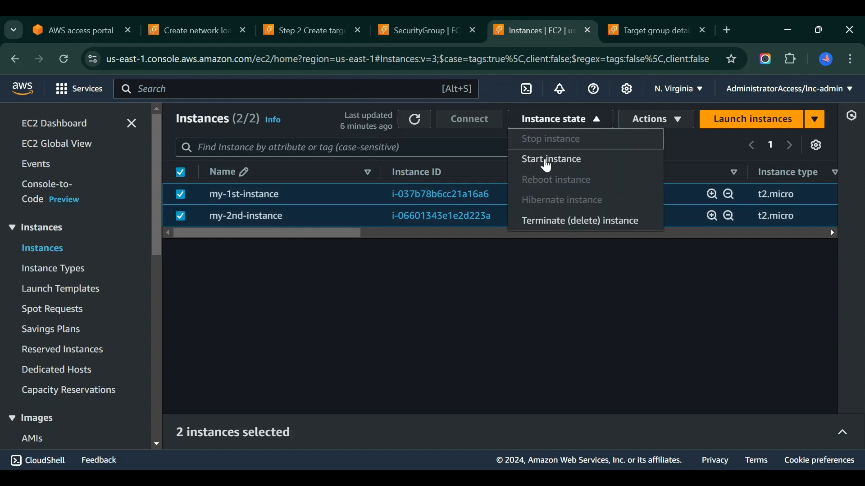
{"action": "left_click", "coordinate": [548, 160]}
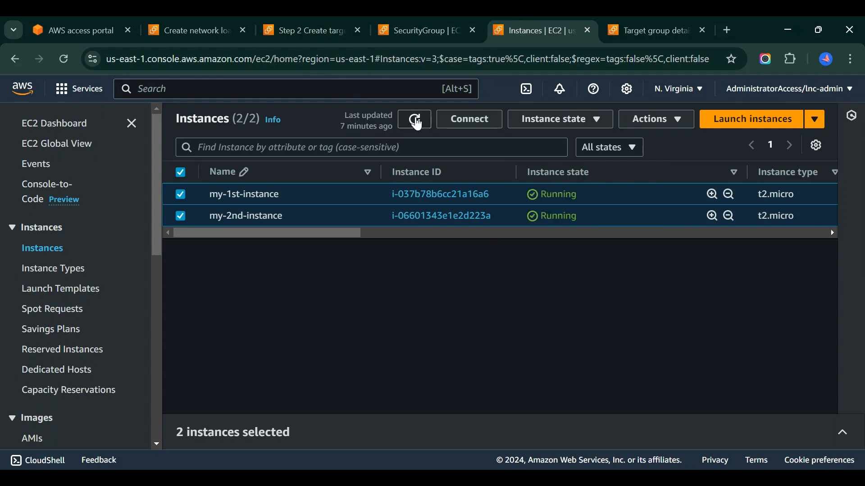
{"action": "left_click", "coordinate": [416, 122]}
Step: Return to the target group form, refresh the available instances, add both as pending targets on port 80 and create the target group
{"action": "left_click", "coordinate": [297, 18]}
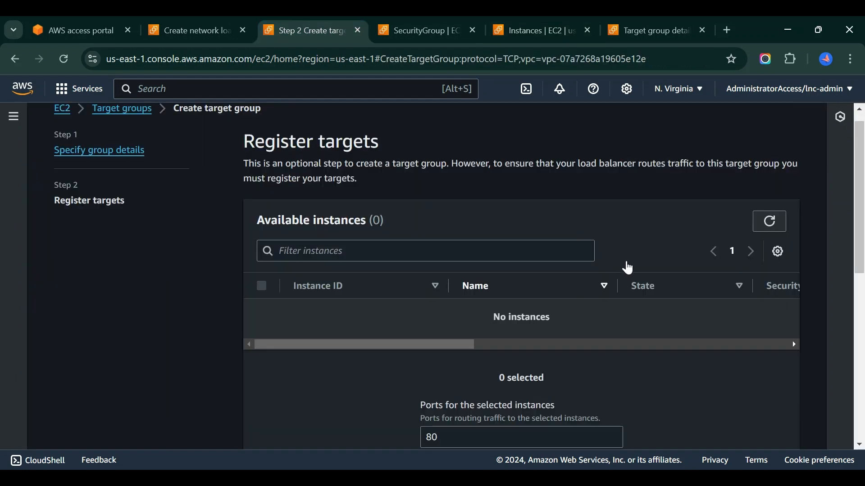
{"action": "left_click", "coordinate": [769, 222]}
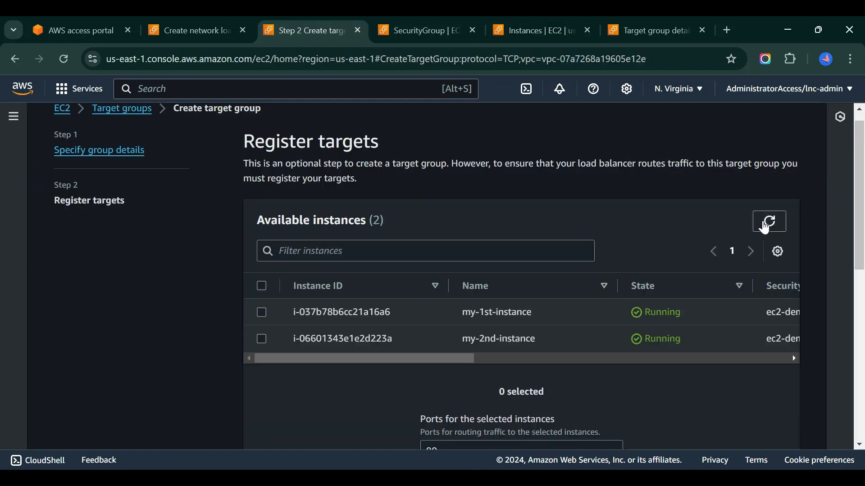
{"action": "left_click", "coordinate": [262, 286]}
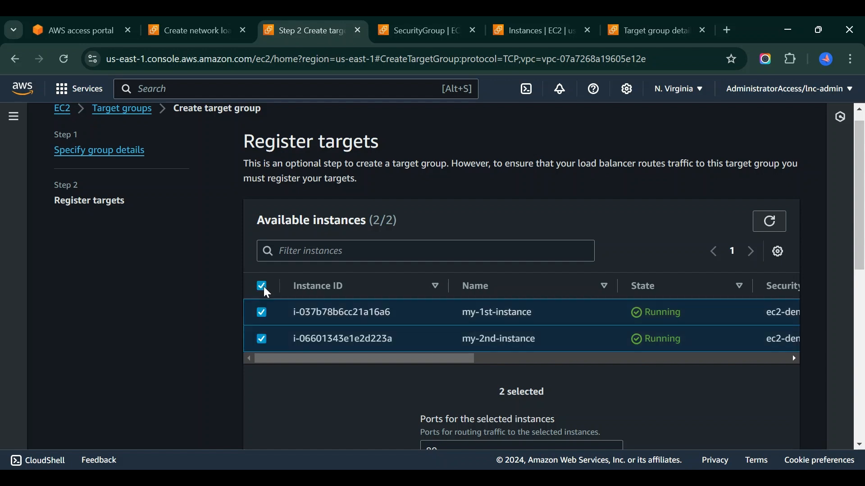
{"action": "scroll", "coordinate": [585, 351], "scroll_direction": "down", "scroll_amount": 3}
{"action": "scroll", "coordinate": [613, 355], "scroll_direction": "down", "scroll_amount": 1}
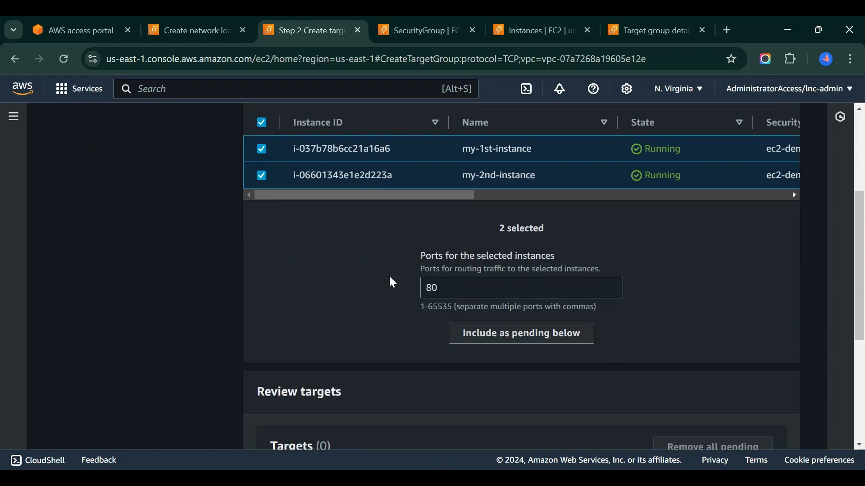
{"action": "scroll", "coordinate": [625, 309], "scroll_direction": "down", "scroll_amount": 3}
{"action": "left_click", "coordinate": [522, 273]}
{"action": "scroll", "coordinate": [595, 353], "scroll_direction": "down", "scroll_amount": 5}
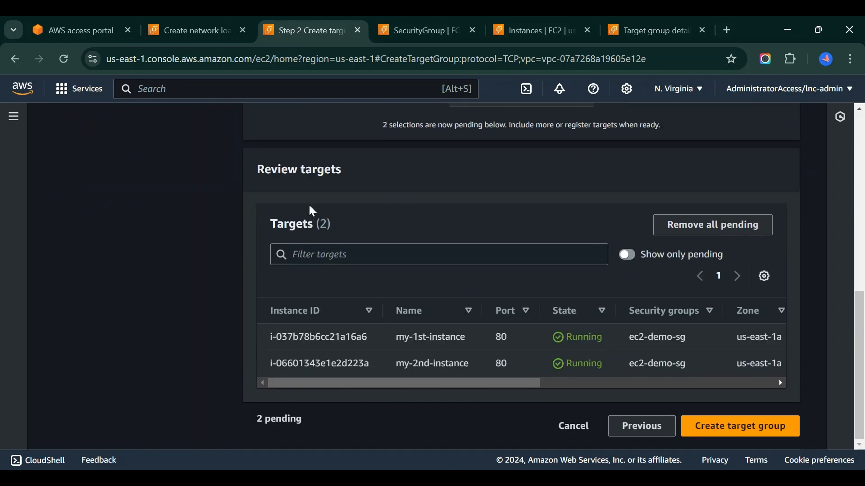
{"action": "left_click", "coordinate": [731, 426]}
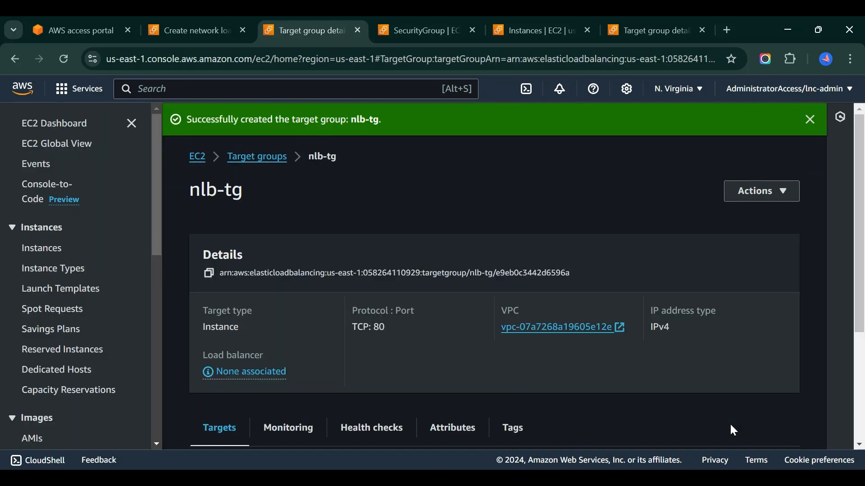
{"action": "scroll", "coordinate": [383, 381], "scroll_direction": "down", "scroll_amount": 6}
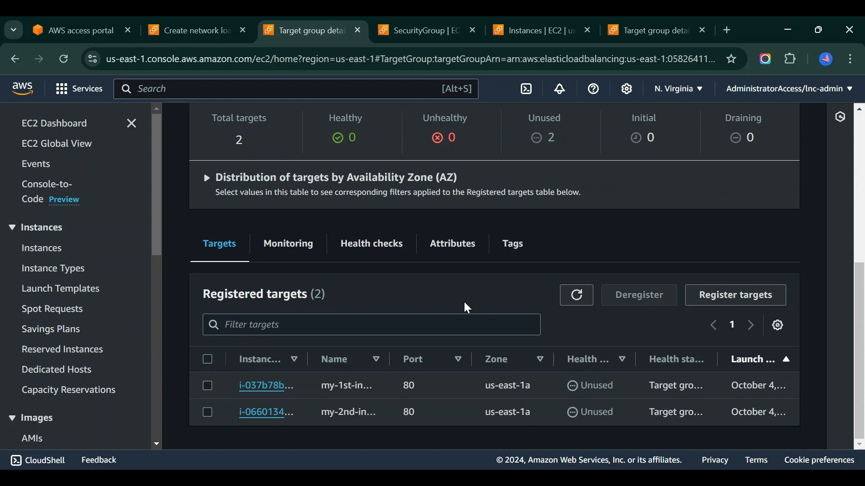
Step: Return to the load balancer form and set the TCP:80 listener to forward to the nlb-tg target group
{"action": "left_click", "coordinate": [182, 23]}
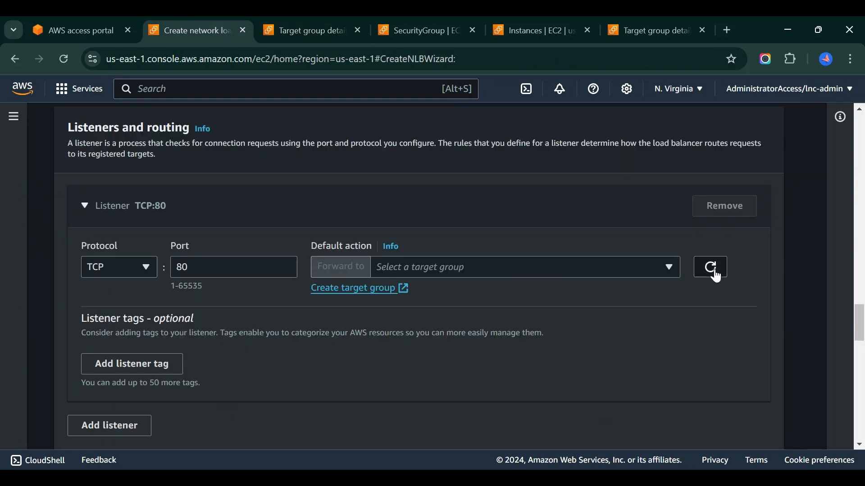
{"action": "left_click", "coordinate": [477, 272]}
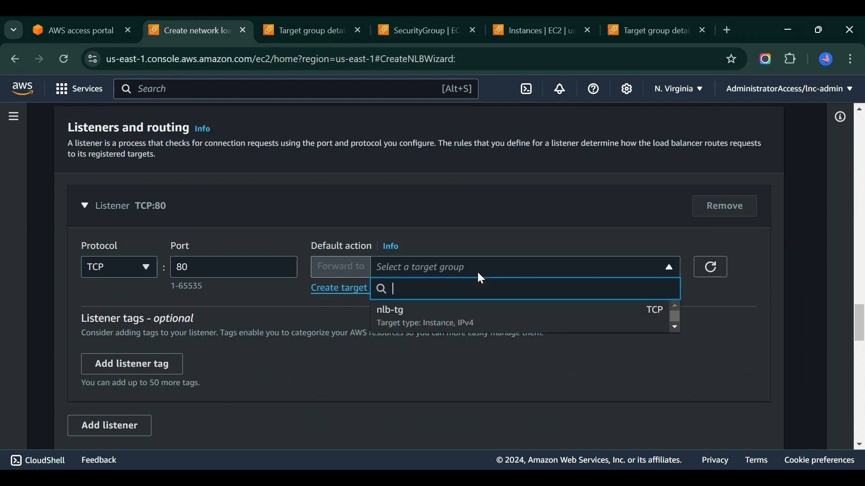
{"action": "left_click", "coordinate": [428, 317]}
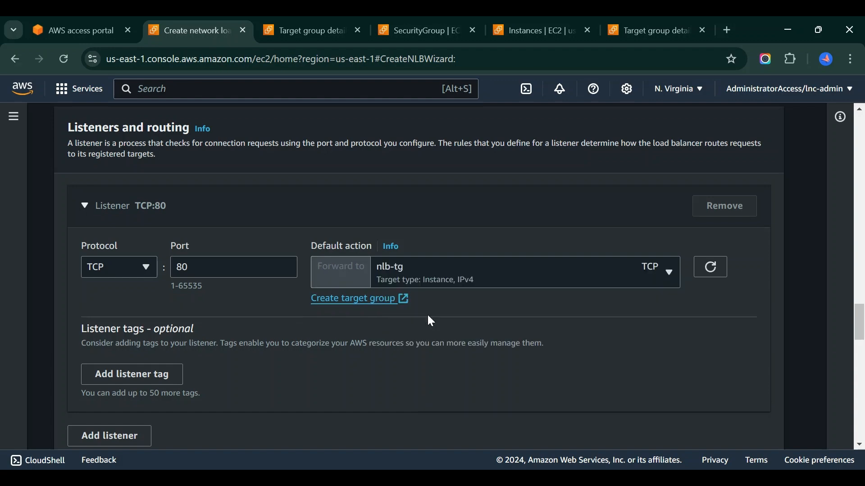
Step: Create the load balancer from the completed form and refresh its details page
{"action": "scroll", "coordinate": [280, 349], "scroll_direction": "down", "scroll_amount": 5}
{"action": "scroll", "coordinate": [280, 348], "scroll_direction": "down", "scroll_amount": 10}
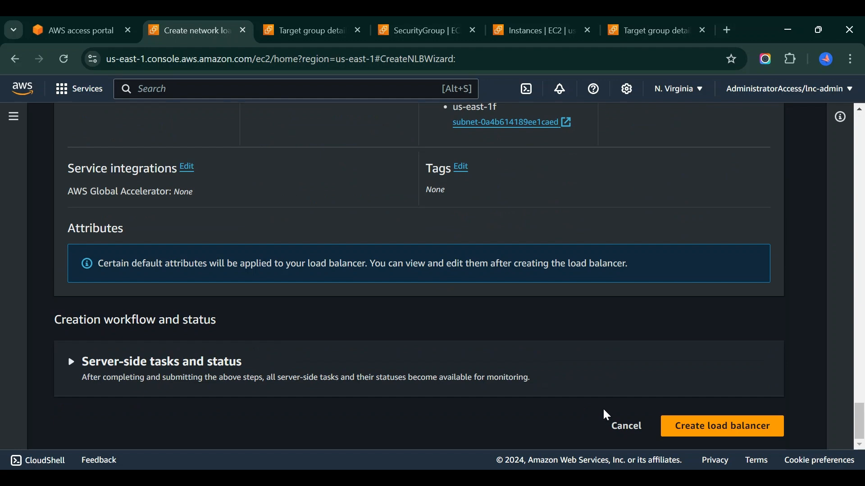
{"action": "left_click", "coordinate": [713, 429]}
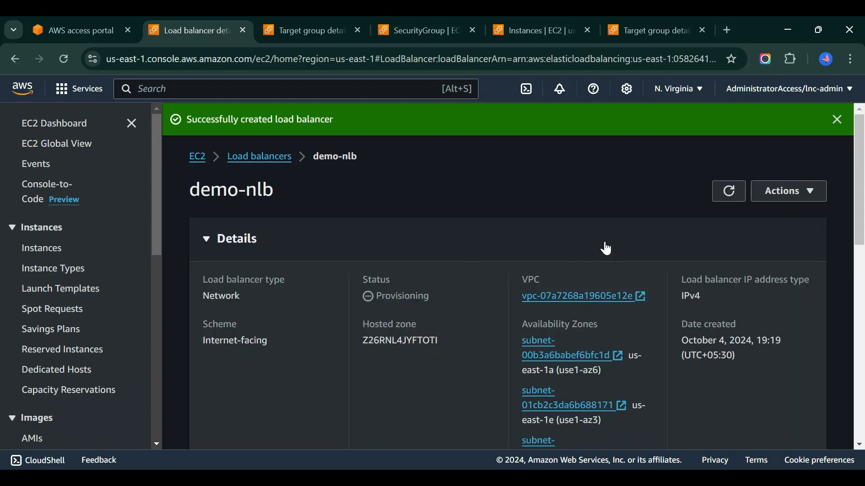
{"action": "left_click", "coordinate": [734, 193]}
Step: Examine the health of the registered targets in nlb-tg, widening the Health status and Name columns
{"action": "left_click", "coordinate": [299, 19]}
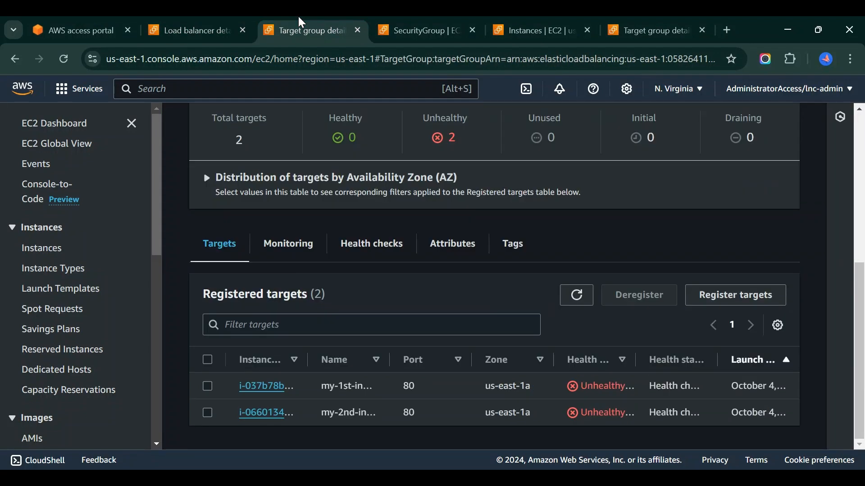
{"action": "scroll", "coordinate": [494, 314], "scroll_direction": "up", "scroll_amount": 5}
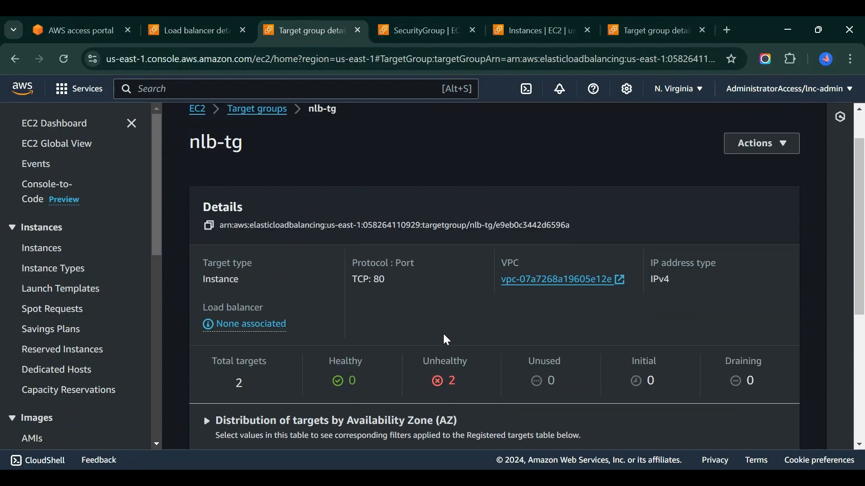
{"action": "scroll", "coordinate": [464, 348], "scroll_direction": "down", "scroll_amount": 5}
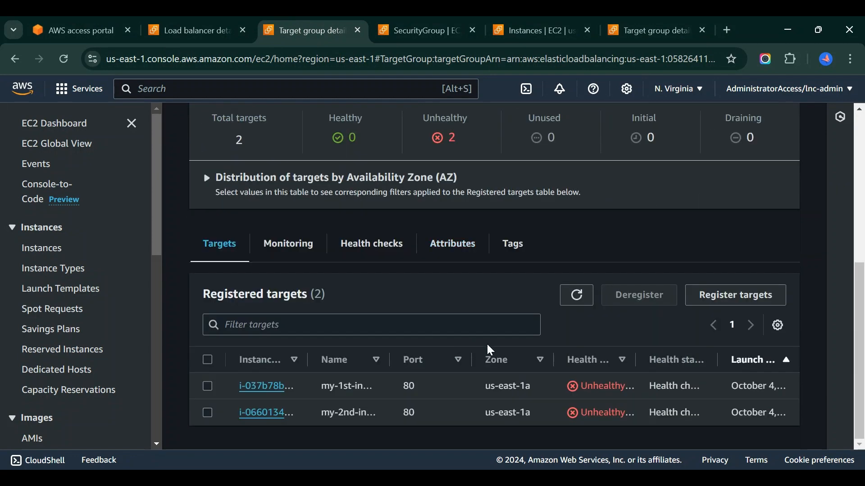
{"action": "left_click_drag", "start_coordinate": [643, 360], "coordinate": [680, 360]}
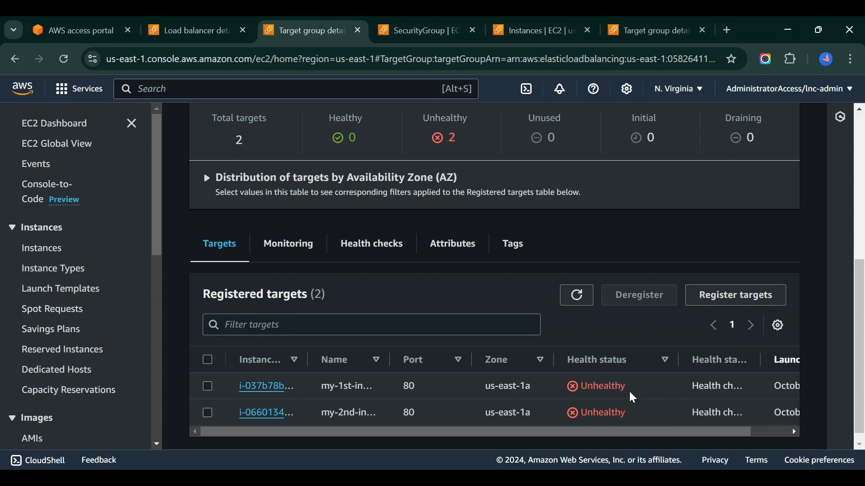
{"action": "left_click_drag", "start_coordinate": [395, 359], "coordinate": [450, 359]}
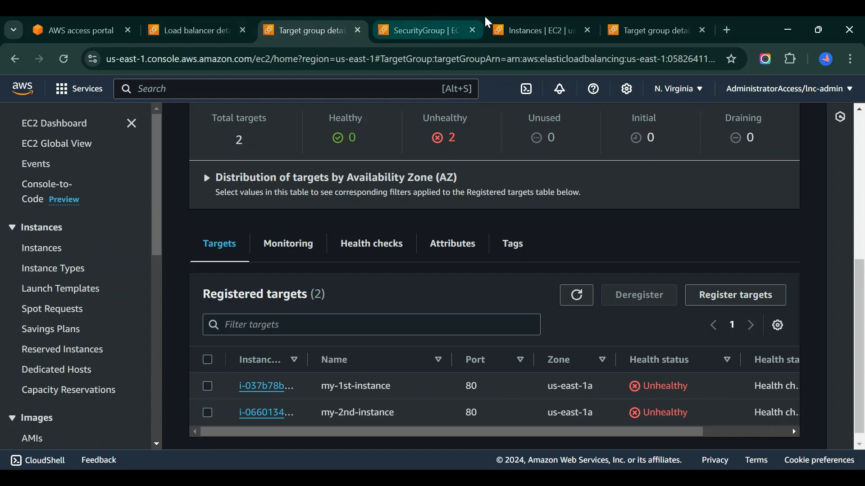
Step: Clear the instance selection, open my-1st-instance and review the inbound rules of its security group ec2-demo-sg, including their source
{"action": "left_click", "coordinate": [539, 22]}
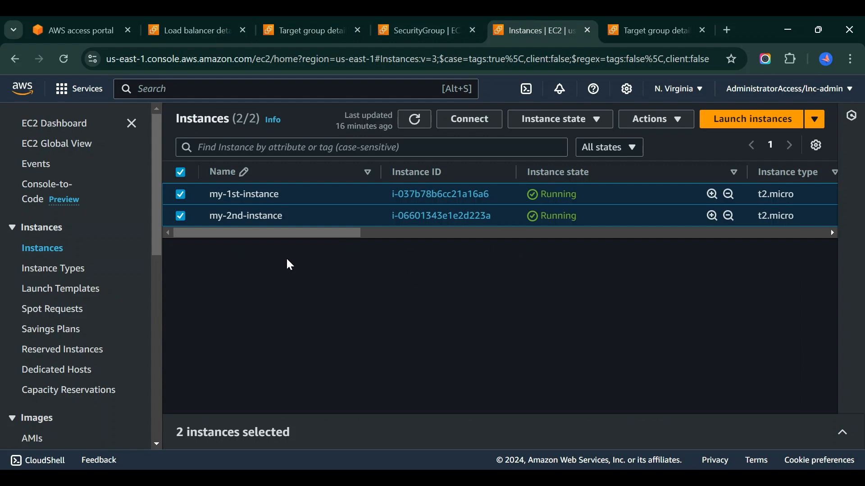
{"action": "left_click", "coordinate": [182, 173]}
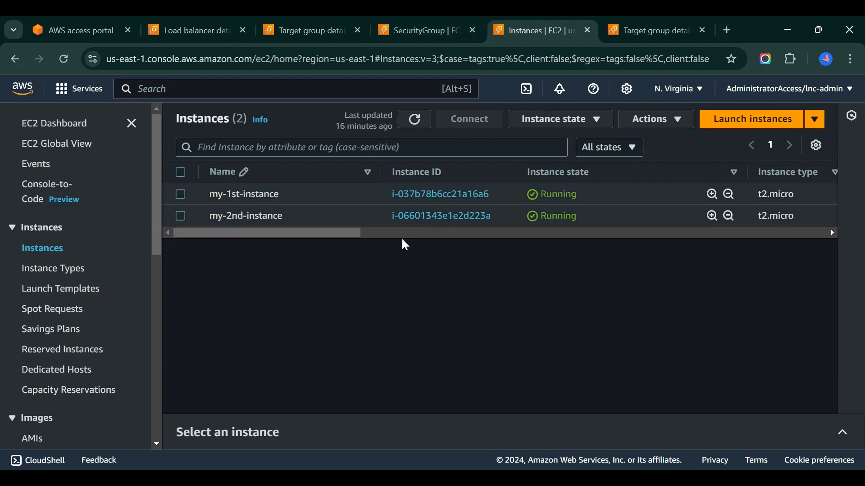
{"action": "left_click", "coordinate": [430, 196]}
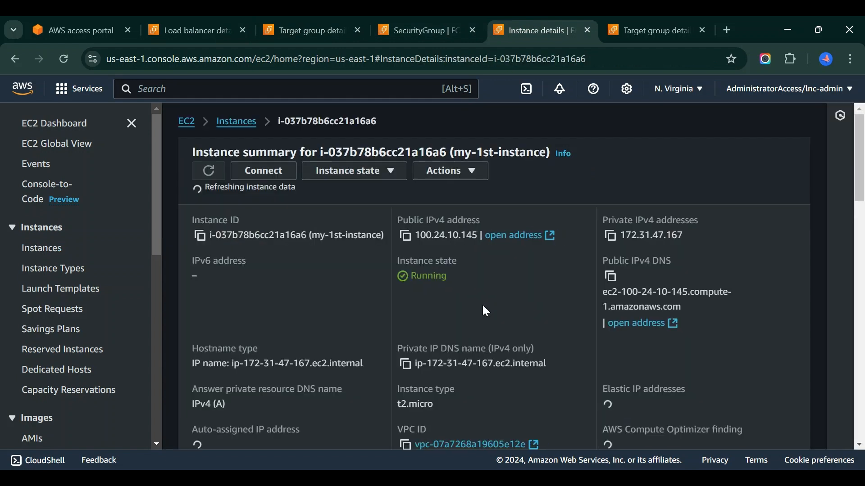
{"action": "scroll", "coordinate": [485, 311], "scroll_direction": "down", "scroll_amount": 8}
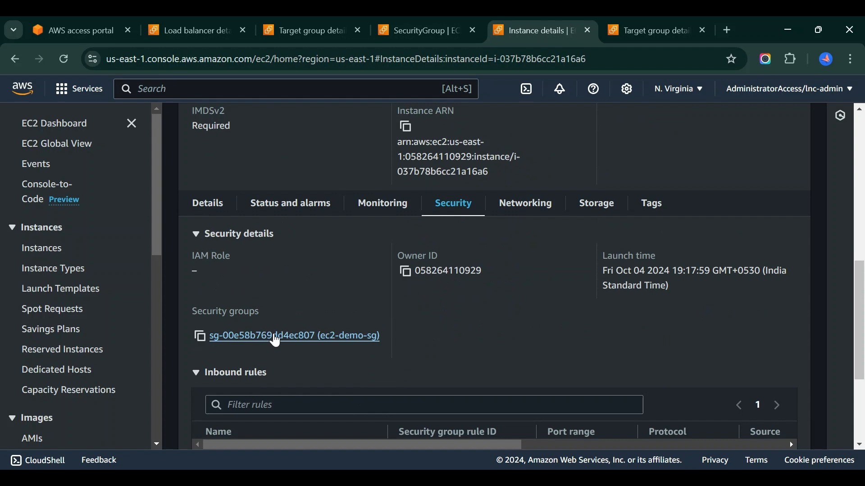
{"action": "left_click", "coordinate": [277, 341]}
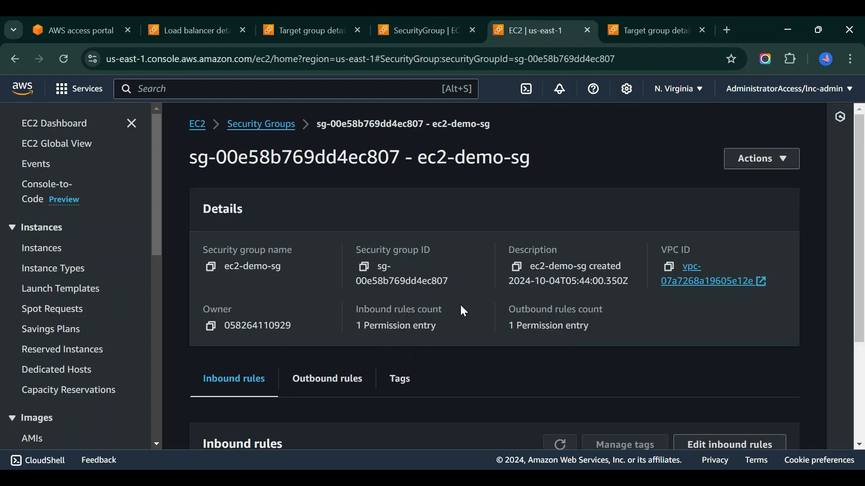
{"action": "scroll", "coordinate": [464, 311], "scroll_direction": "down", "scroll_amount": 3}
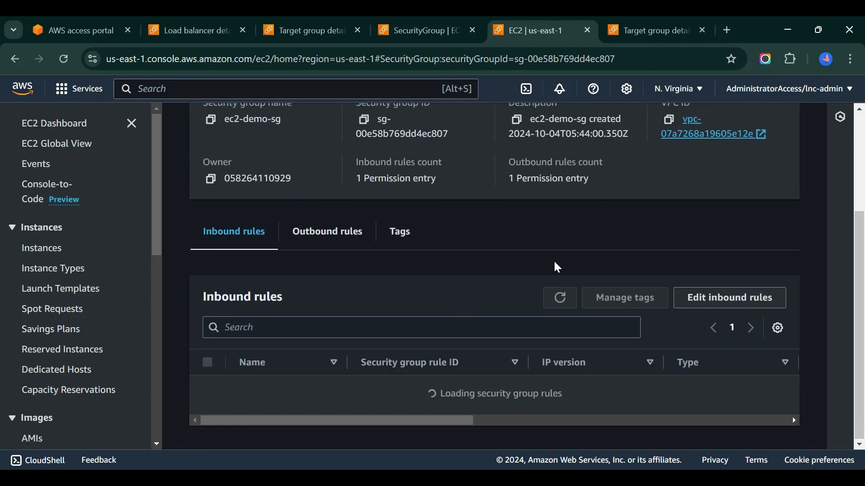
{"action": "left_click_drag", "start_coordinate": [438, 423], "coordinate": [702, 422]}
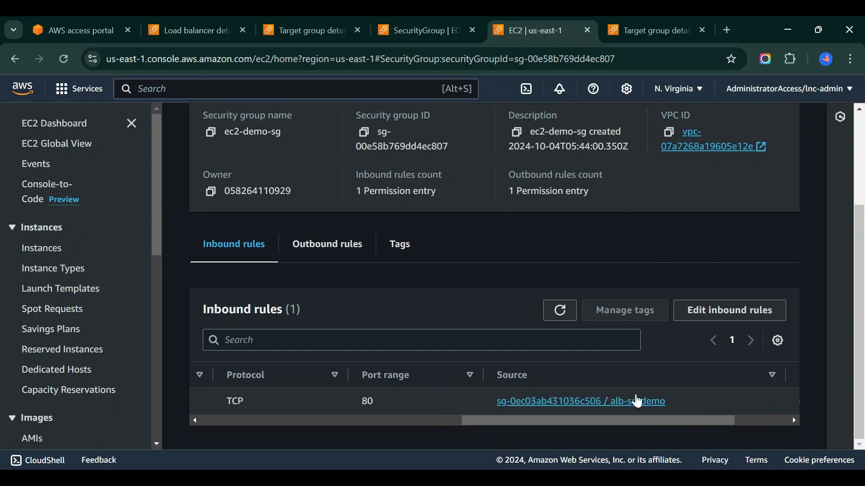
Step: Edit the inbound rules of ec2-demo-sg and add a rule of type HTTP
{"action": "left_click", "coordinate": [720, 310]}
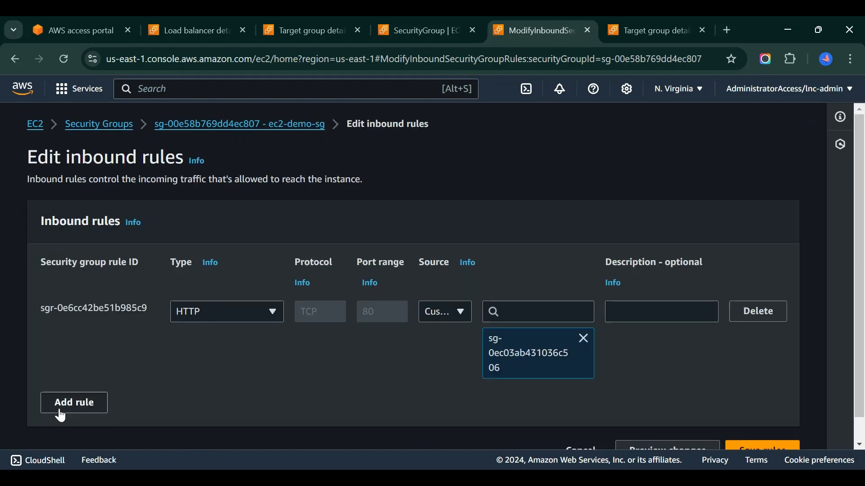
{"action": "left_click", "coordinate": [67, 405]}
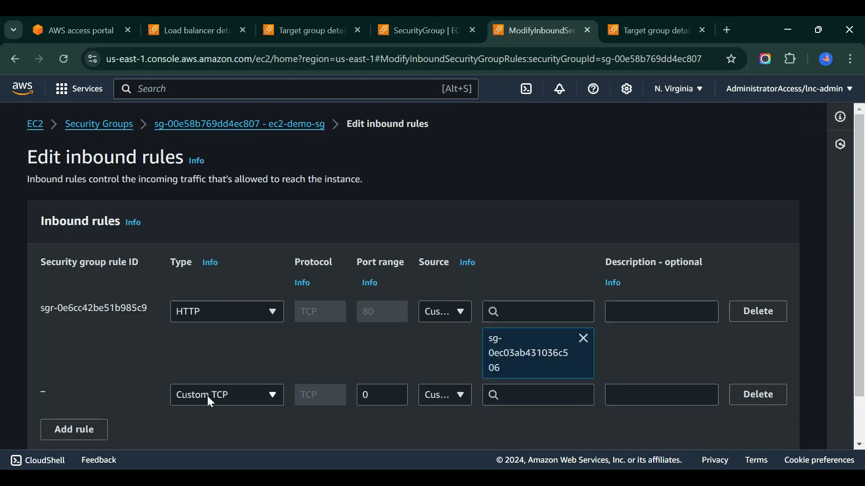
{"action": "left_click", "coordinate": [207, 396]}
{"action": "type", "text": "http"}
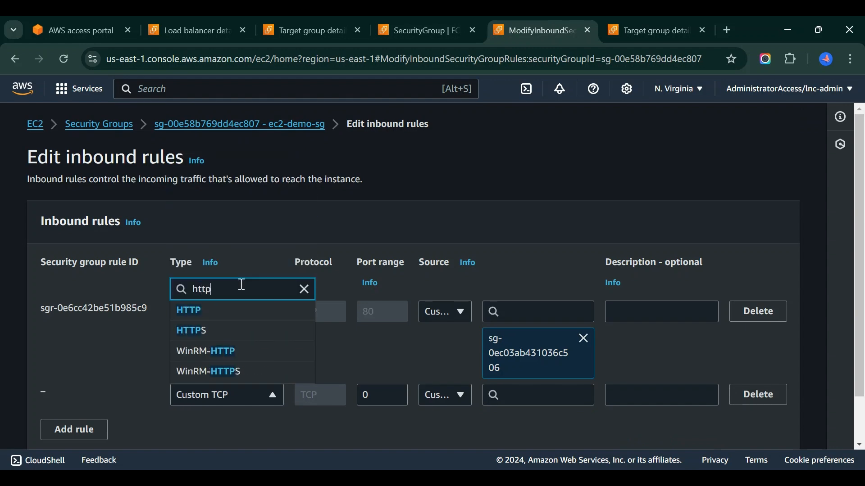
{"action": "left_click", "coordinate": [235, 317]}
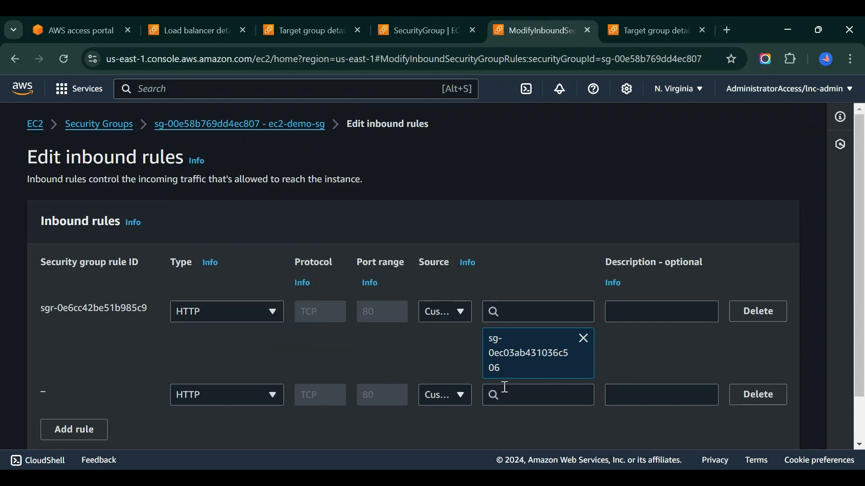
Step: Set the new HTTP rule's source to the nlb-demo-sg security group and save the inbound rules
{"action": "left_click", "coordinate": [519, 398]}
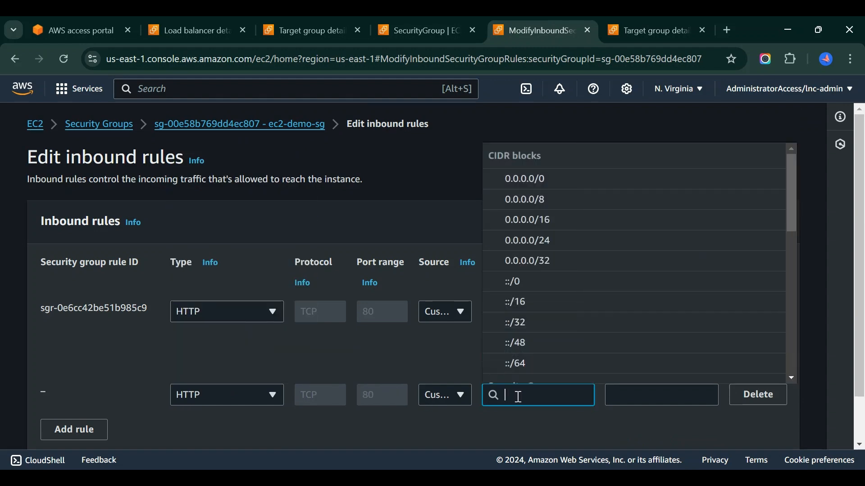
{"action": "type", "text": "nlb"}
{"action": "scroll", "coordinate": [523, 405], "scroll_direction": "down", "scroll_amount": 3}
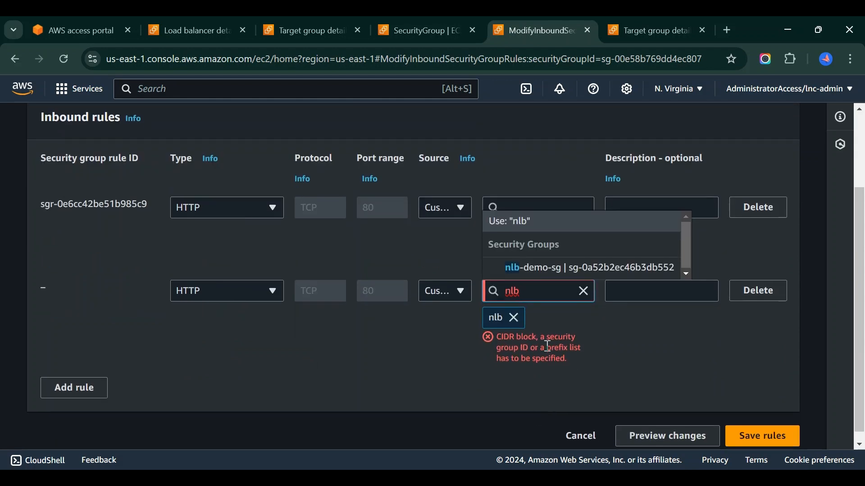
{"action": "left_click", "coordinate": [564, 269]}
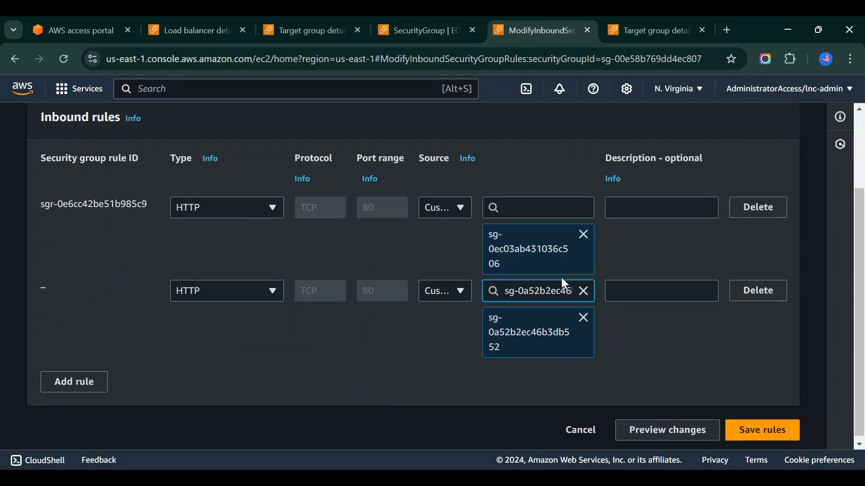
{"action": "left_click", "coordinate": [757, 430]}
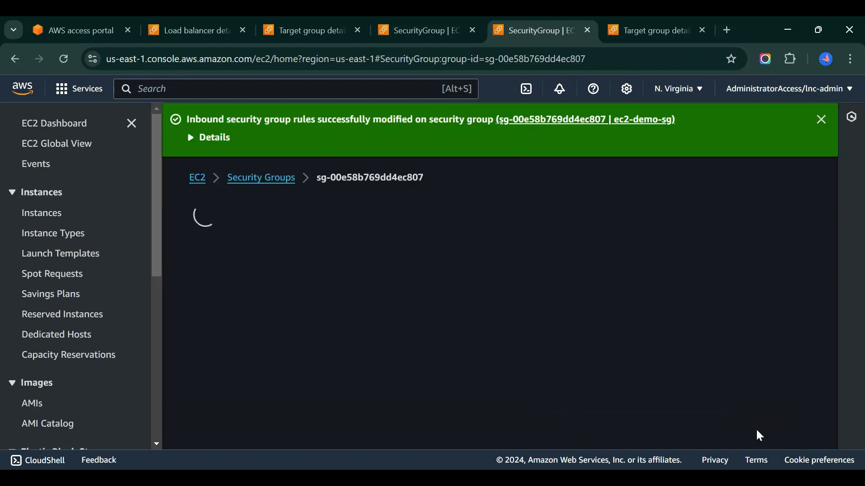
{"action": "scroll", "coordinate": [415, 358], "scroll_direction": "down", "scroll_amount": 5}
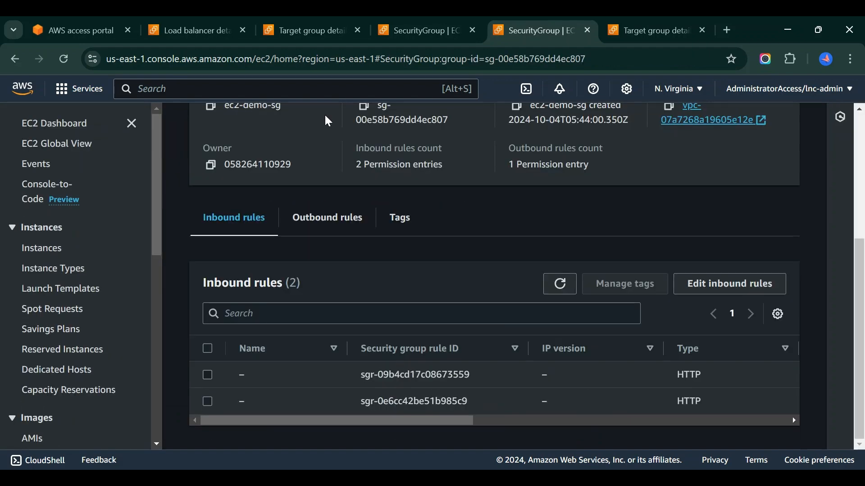
Step: Return to the nlb-tg target group, refresh its registered targets and check their health status
{"action": "left_click", "coordinate": [318, 21]}
{"action": "left_click", "coordinate": [575, 298]}
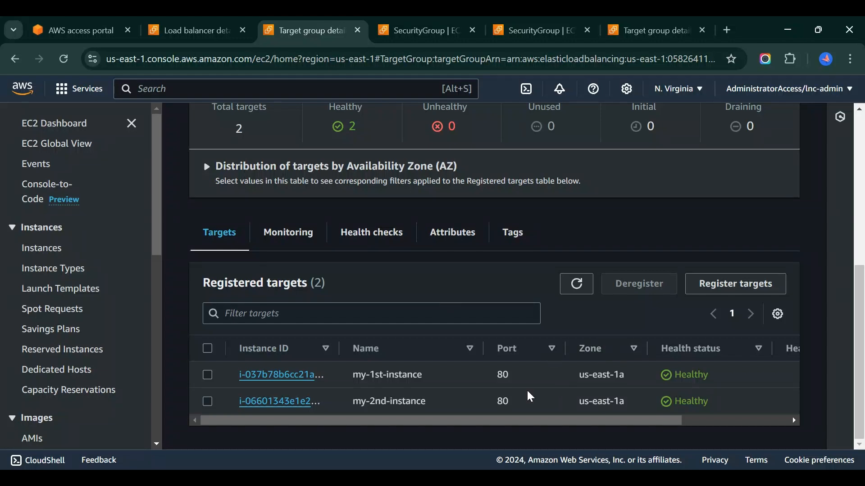
{"action": "scroll", "coordinate": [444, 288], "scroll_direction": "up", "scroll_amount": 5}
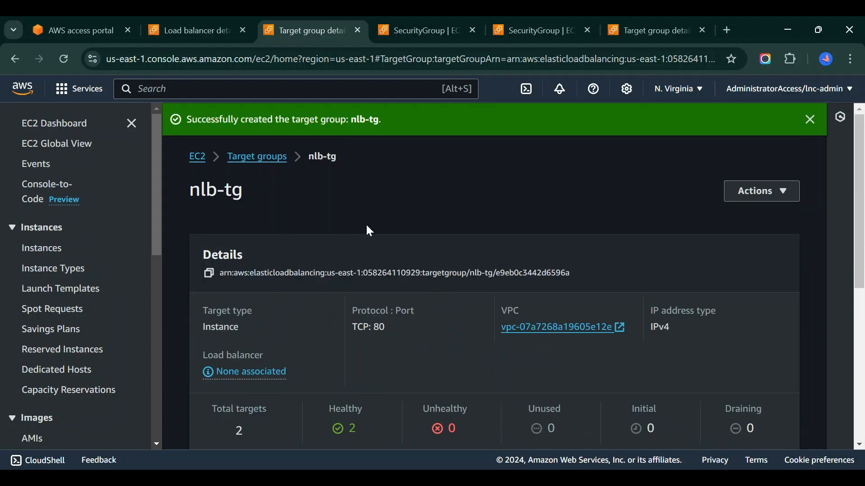
{"action": "left_click_drag", "start_coordinate": [191, 190], "coordinate": [260, 198]}
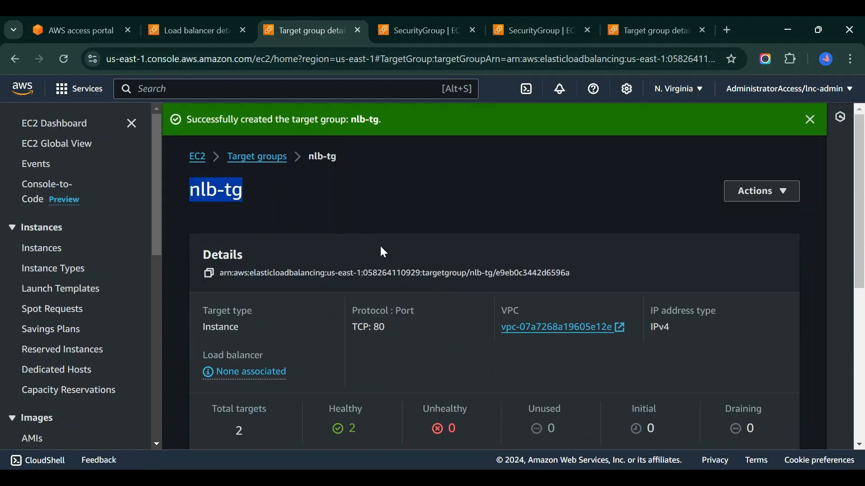
{"action": "scroll", "coordinate": [466, 353], "scroll_direction": "down", "scroll_amount": 7}
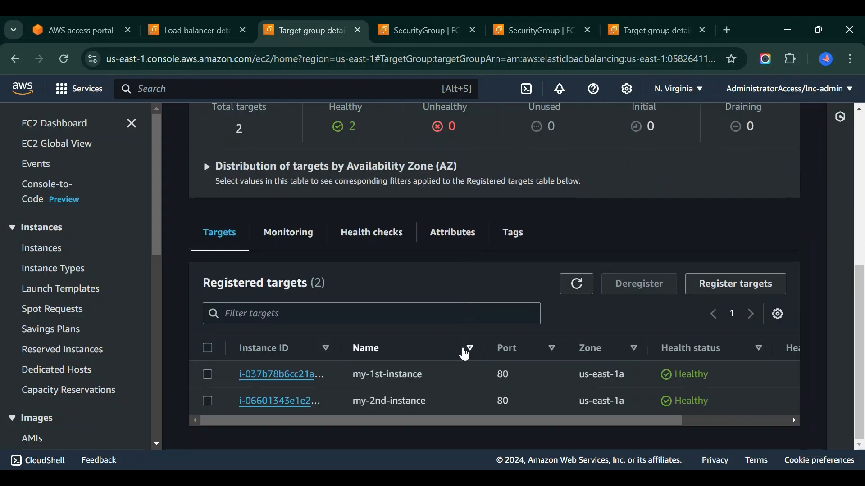
Step: Copy the DNS name of demo-nlb and open it in a new browser tab to test the load balancer's web response
{"action": "left_click", "coordinate": [192, 18]}
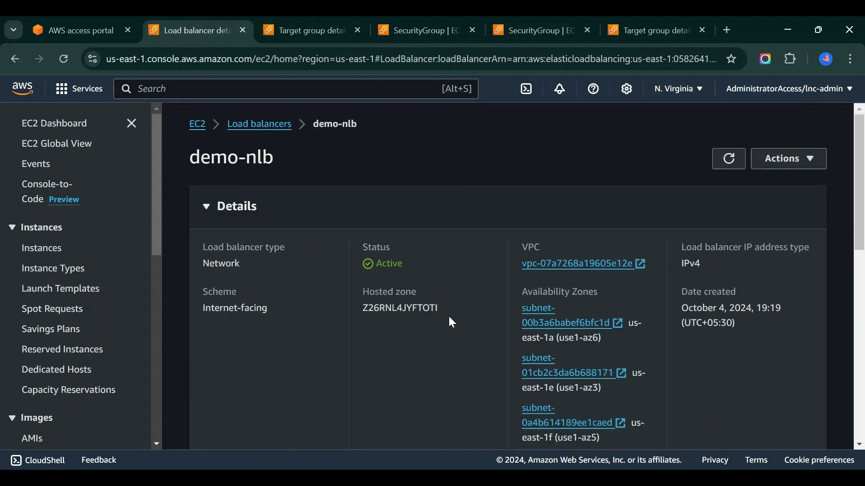
{"action": "scroll", "coordinate": [475, 349], "scroll_direction": "down", "scroll_amount": 8}
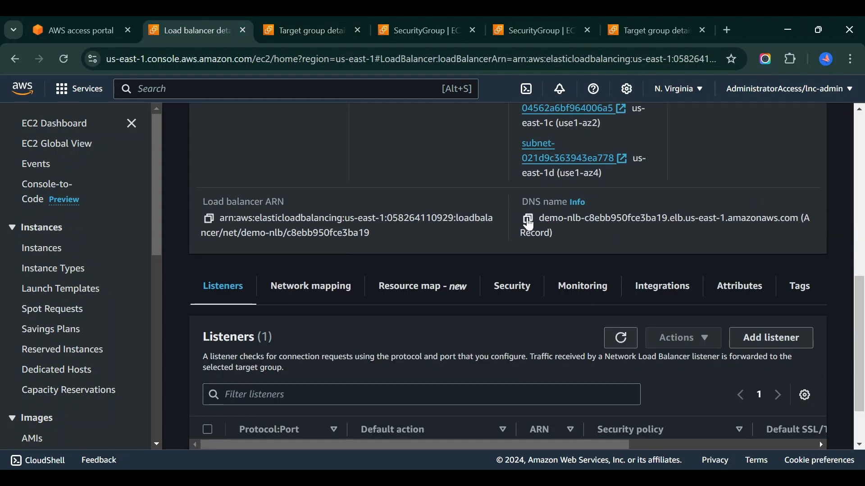
{"action": "left_click", "coordinate": [530, 225]}
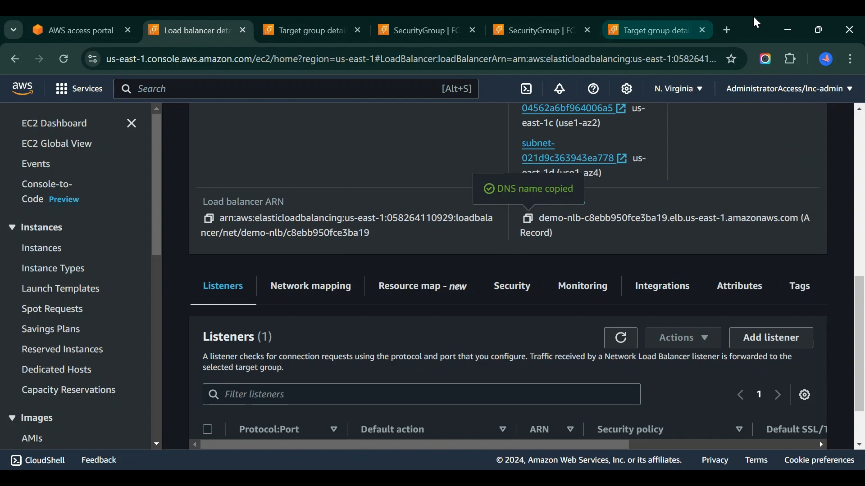
{"action": "left_click", "coordinate": [728, 30]}
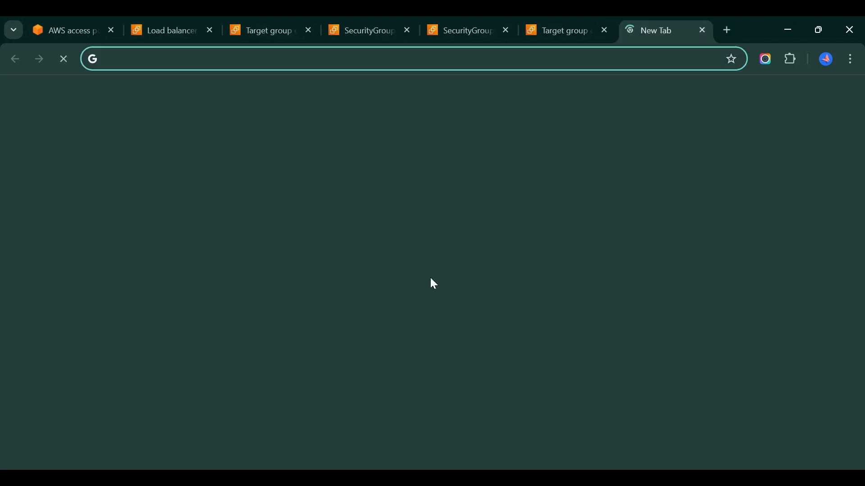
{"action": "key", "text": "ctrl+v"}
{"action": "key", "text": "Return"}
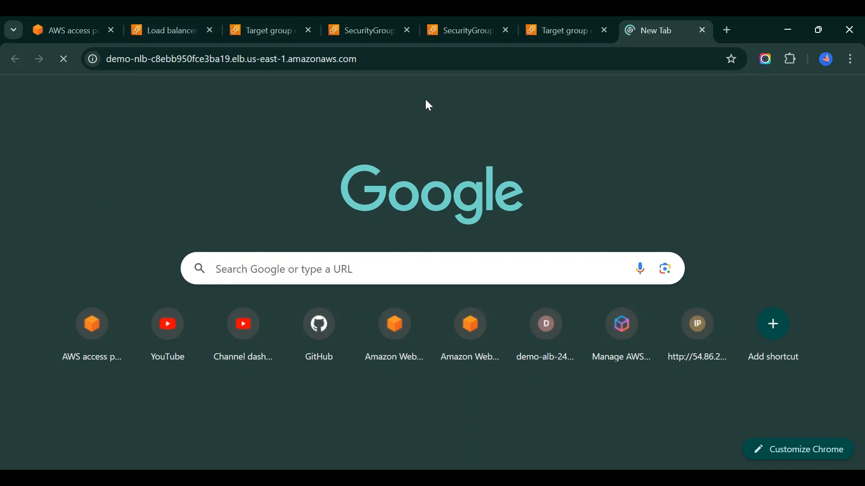
{"action": "left_click", "coordinate": [107, 58]}
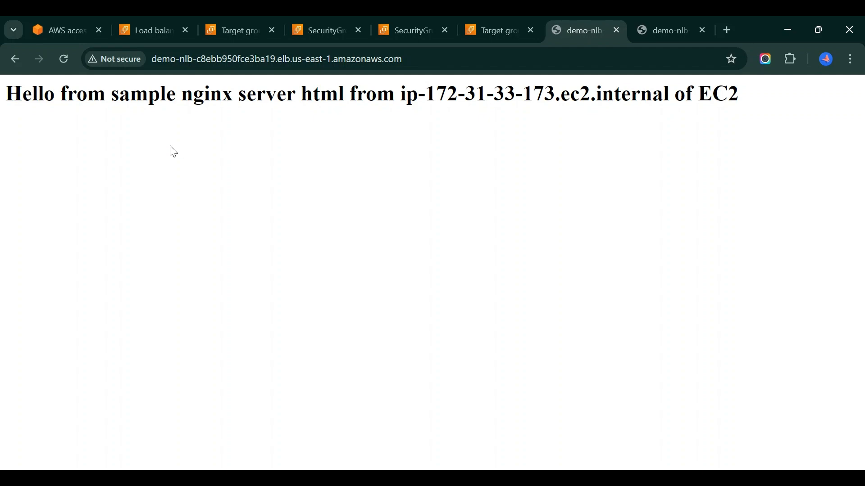
Step: Return to the demo-nlb load balancer's details page
{"action": "left_click", "coordinate": [145, 18]}
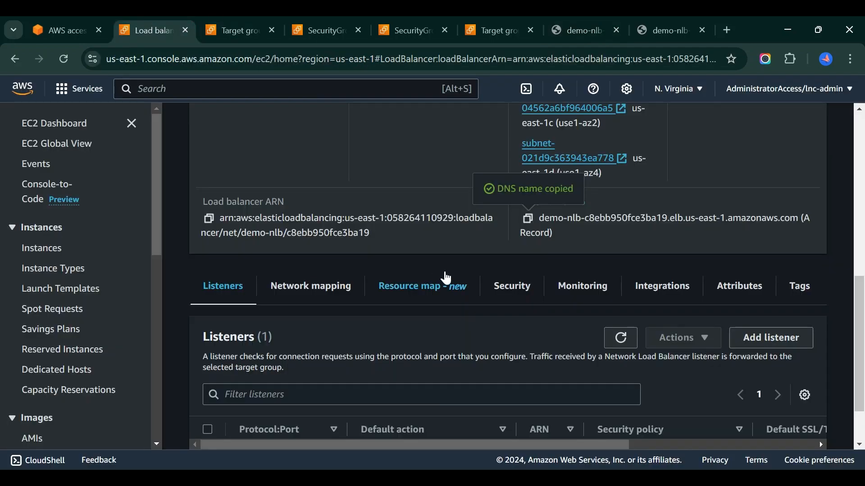
{"action": "scroll", "coordinate": [447, 279], "scroll_direction": "up", "scroll_amount": 7}
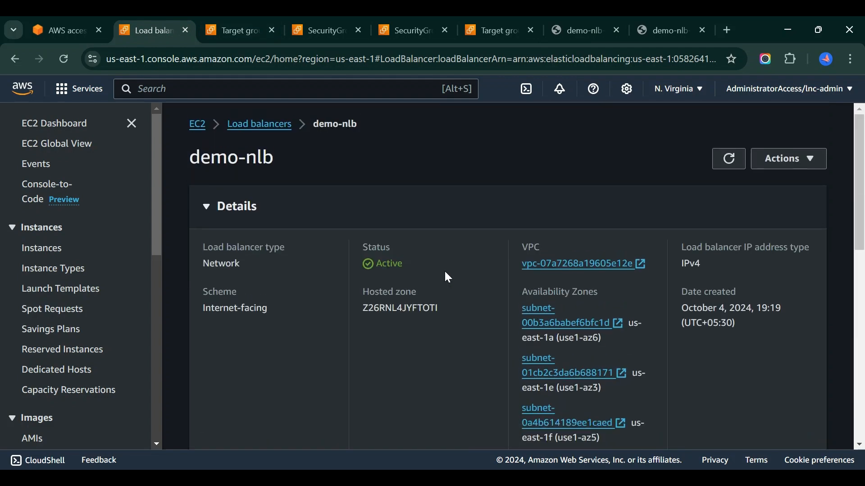